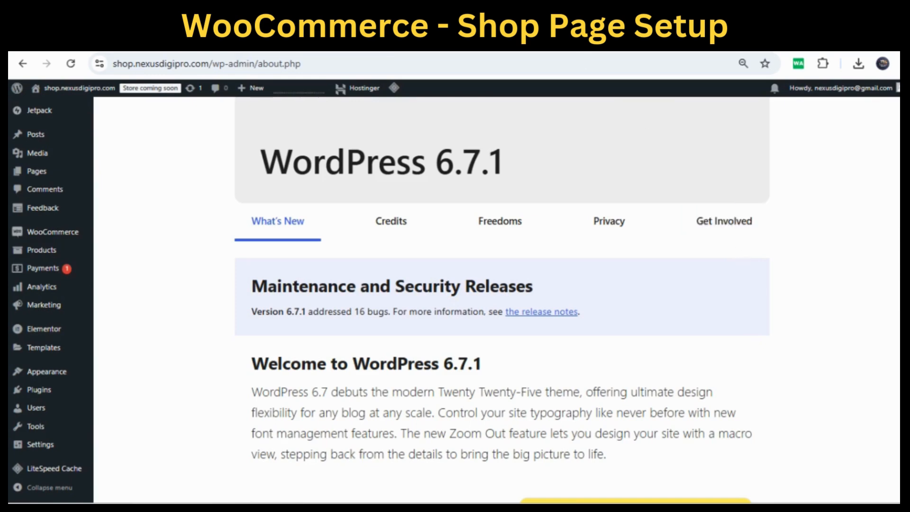
Open the storefront's Shop page and look over the products in its Clothing category.
left_click(574, 40)
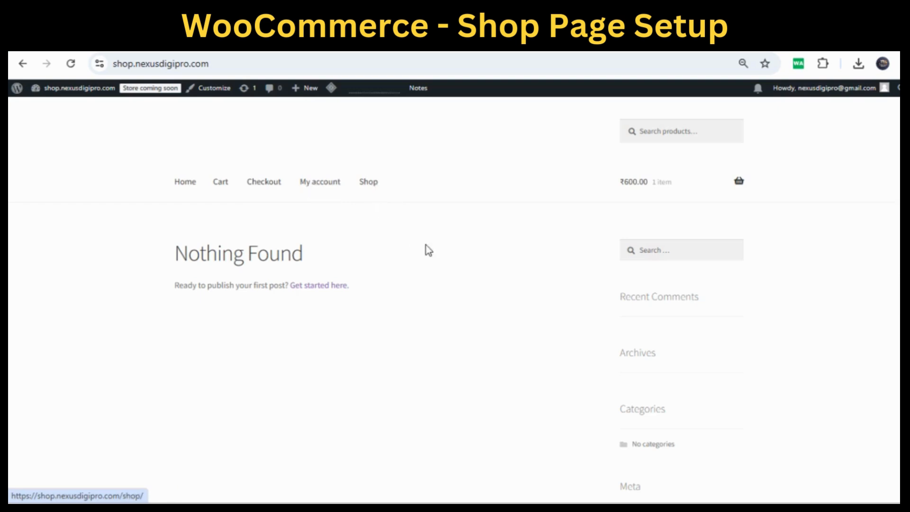
left_click(369, 191)
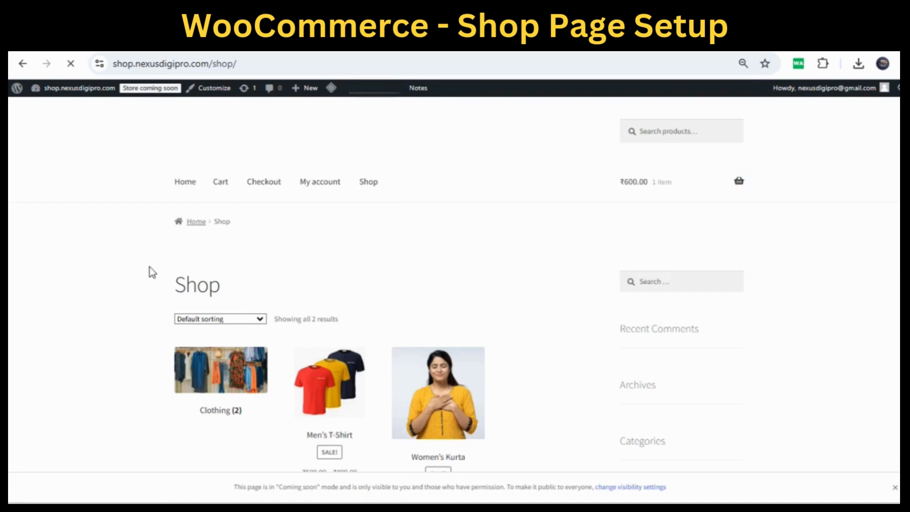
scroll(521, 407, "down", 2)
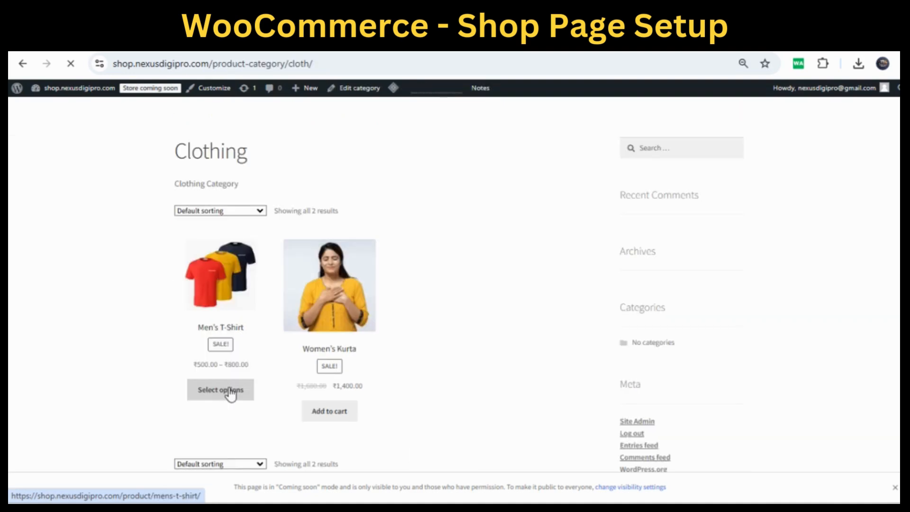
Open the Men's T-Shirt product from the Clothing category and preview its variation with color Black and size Medium.
left_click(230, 392)
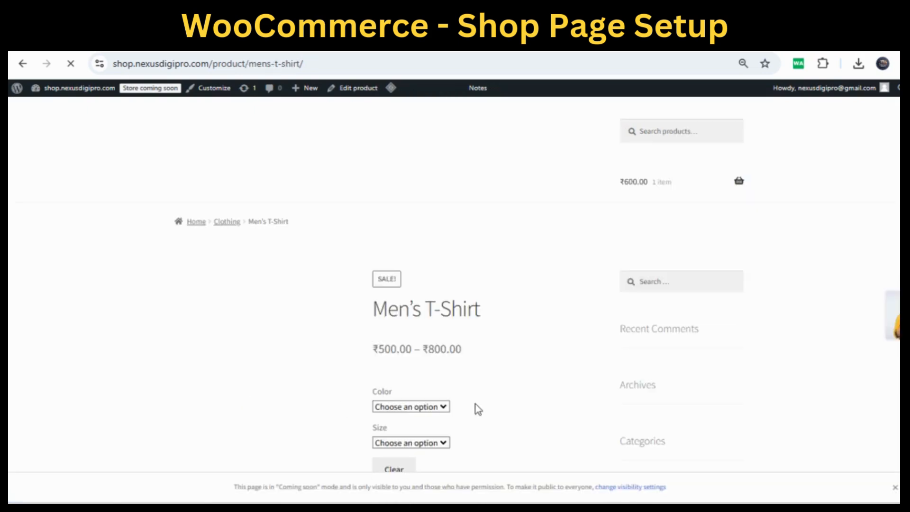
scroll(473, 394, "down", 3)
left_click(445, 277)
left_click(406, 303)
left_click(417, 310)
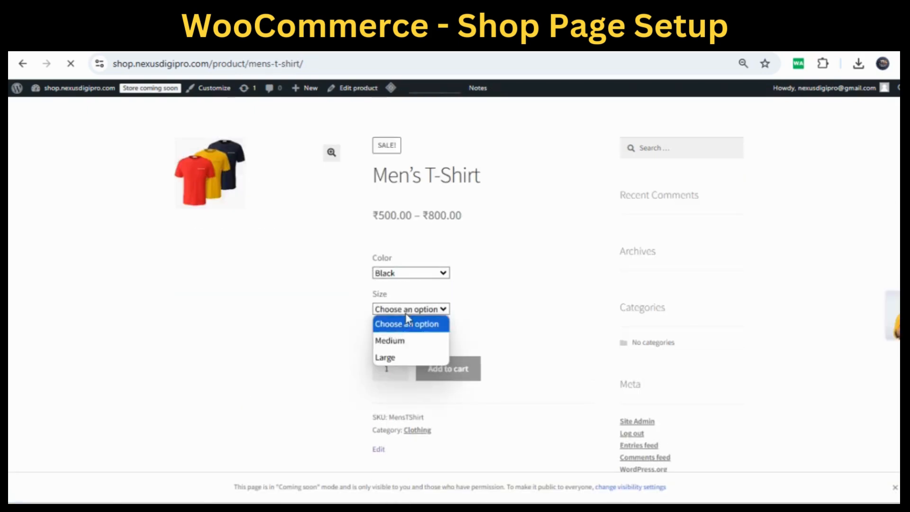
left_click(397, 342)
scroll(520, 332, "up", 2)
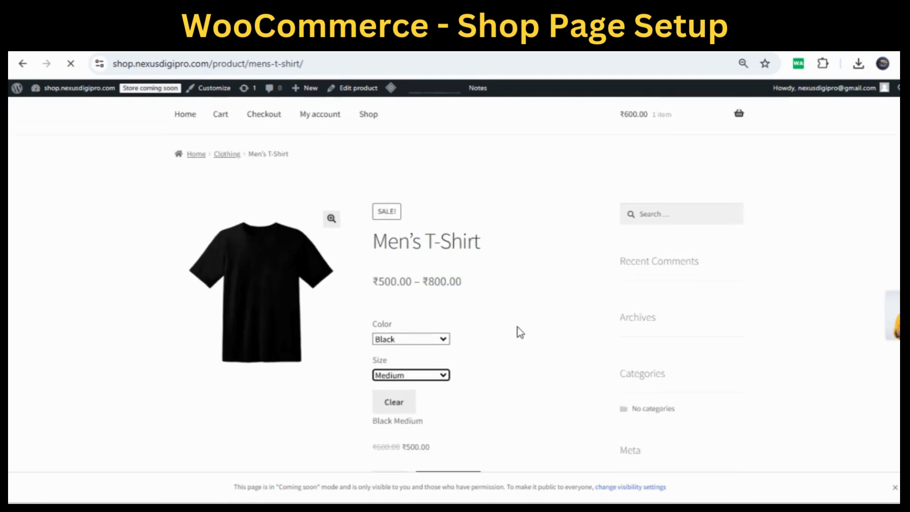
scroll(520, 332, "down", 2)
scroll(521, 332, "up", 3)
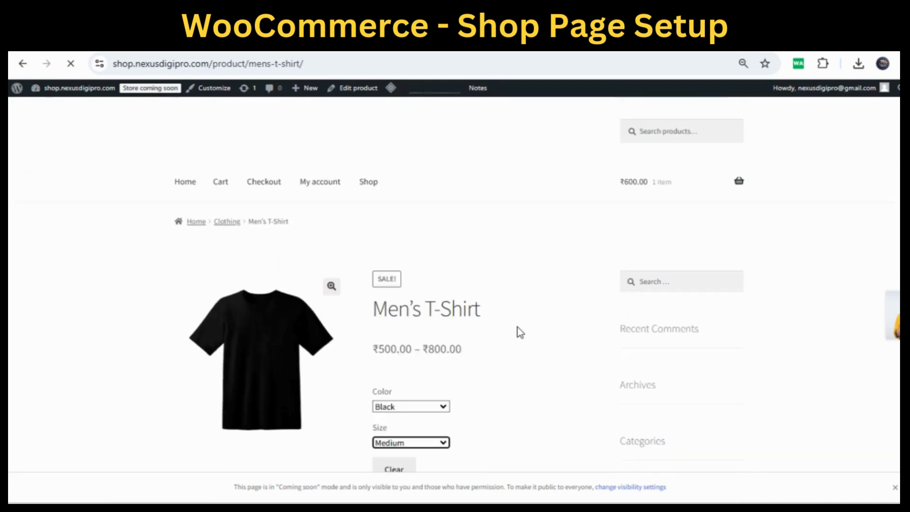
Return to the Shop page and review its default product layout.
left_click(369, 191)
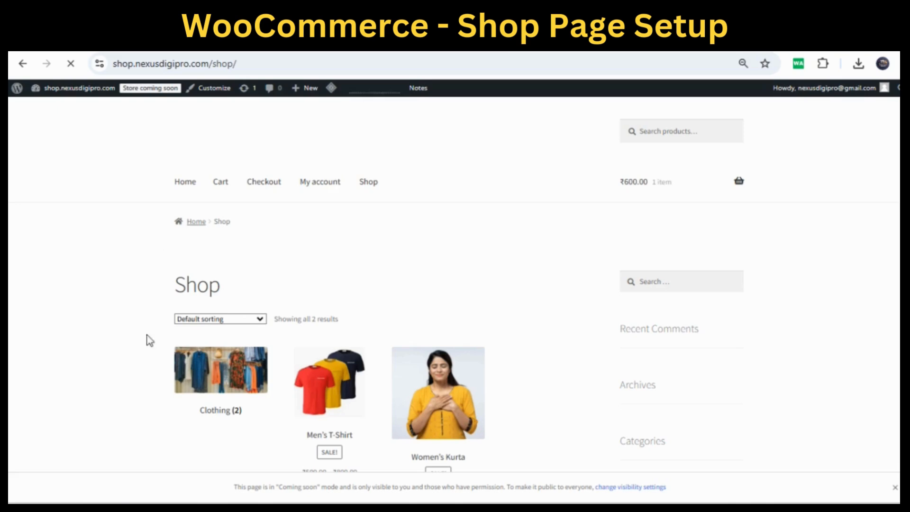
scroll(510, 445, "down", 1)
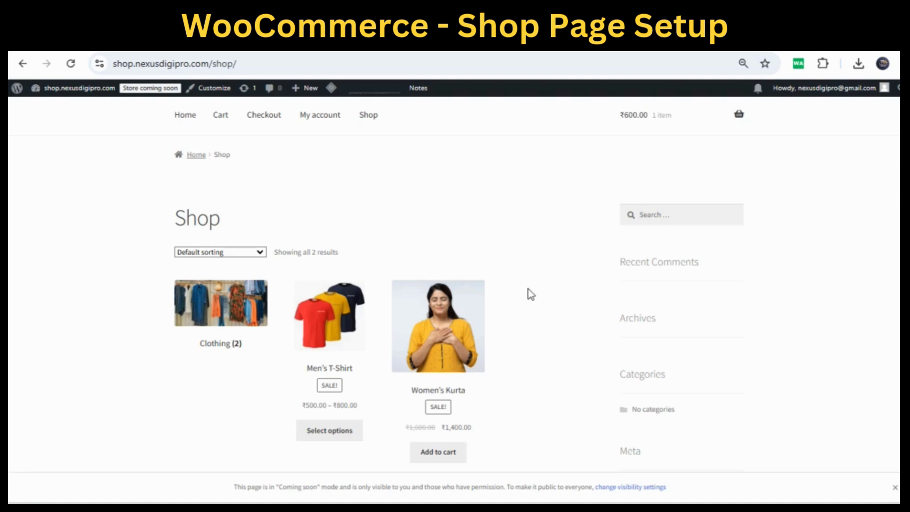
scroll(531, 294, "up", 2)
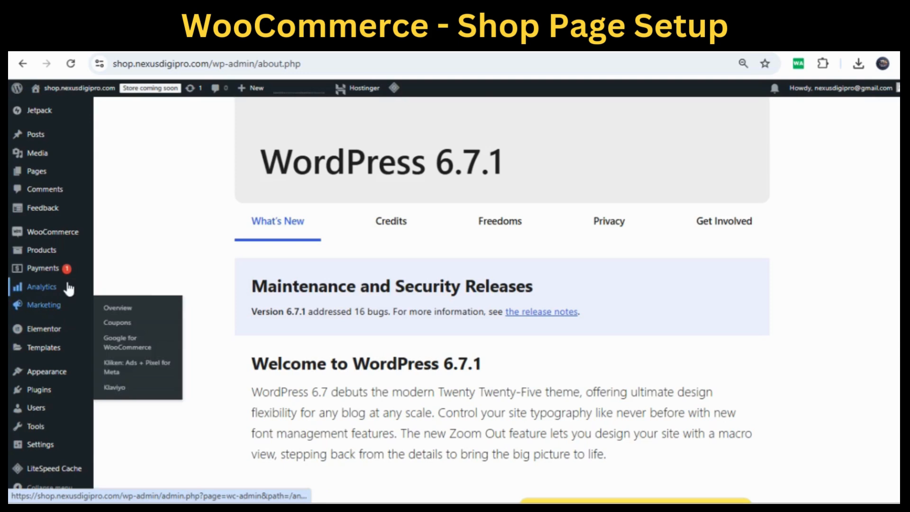
Start a new Elementor template from the WordPress admin and set its type to Products Archive.
mouse_move(67, 288)
mouse_move(47, 351)
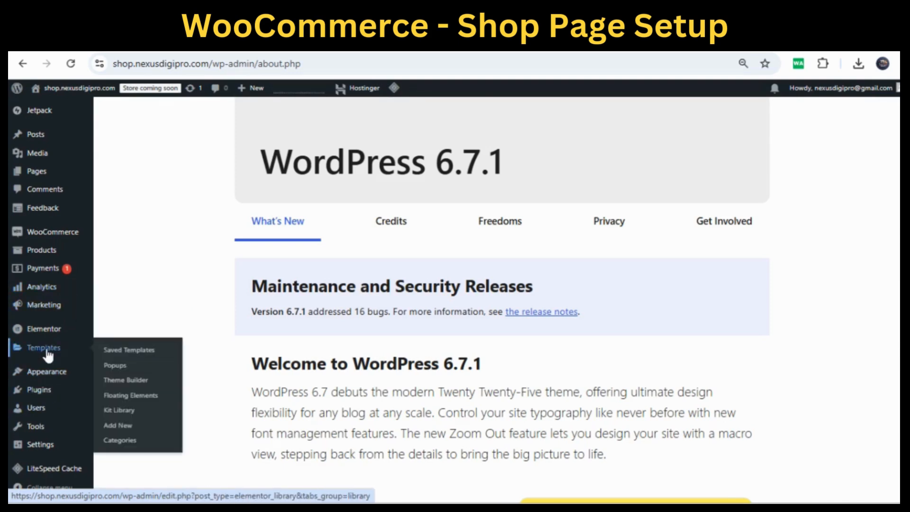
left_click(127, 432)
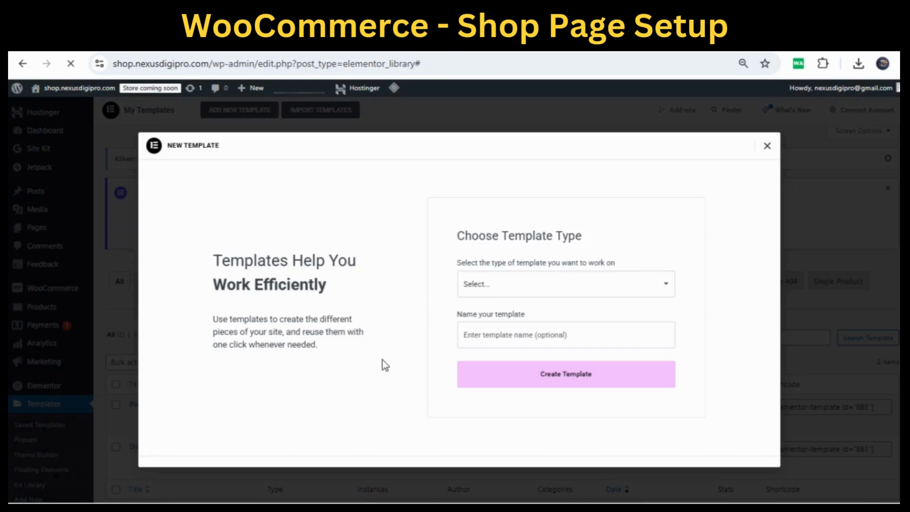
left_click(536, 291)
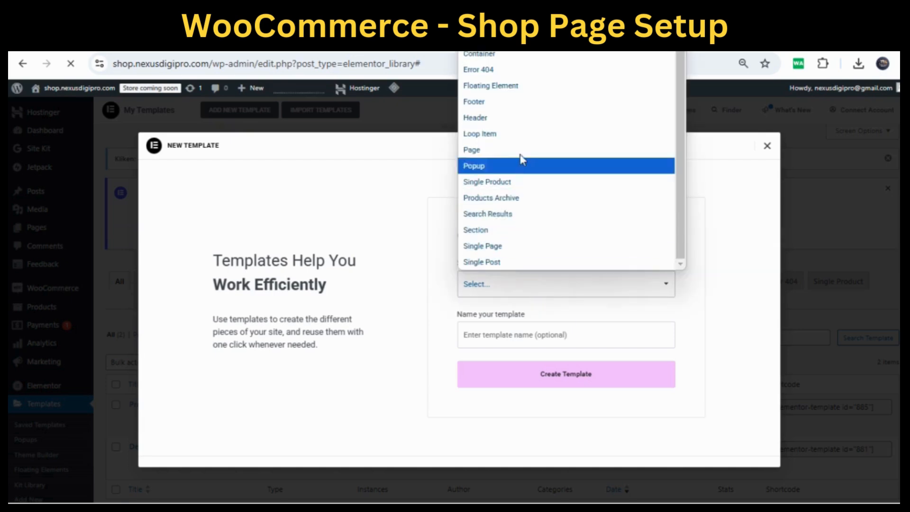
left_click(499, 201)
Name the template MyOwnTemplate and create it.
left_click(505, 334)
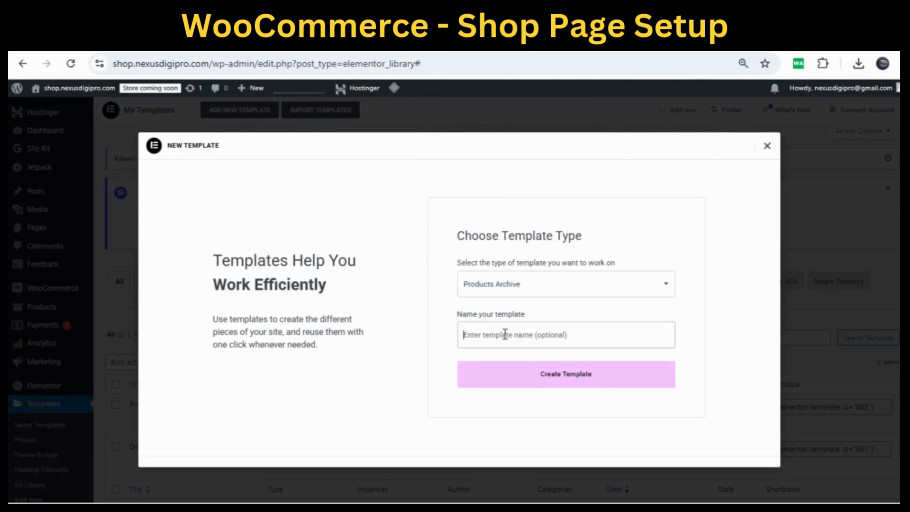
left_click(505, 334)
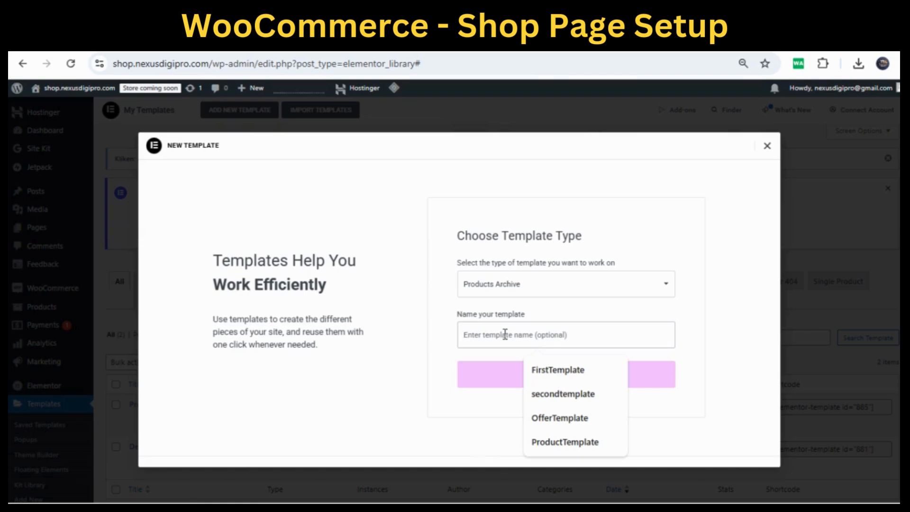
type("My")
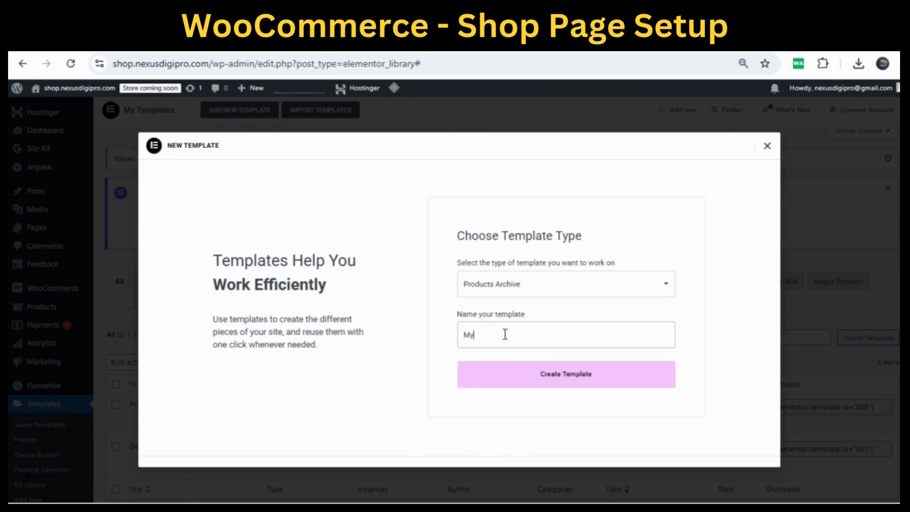
type("W")
key("BackSpace")
type("OwnTemplate")
left_click(544, 384)
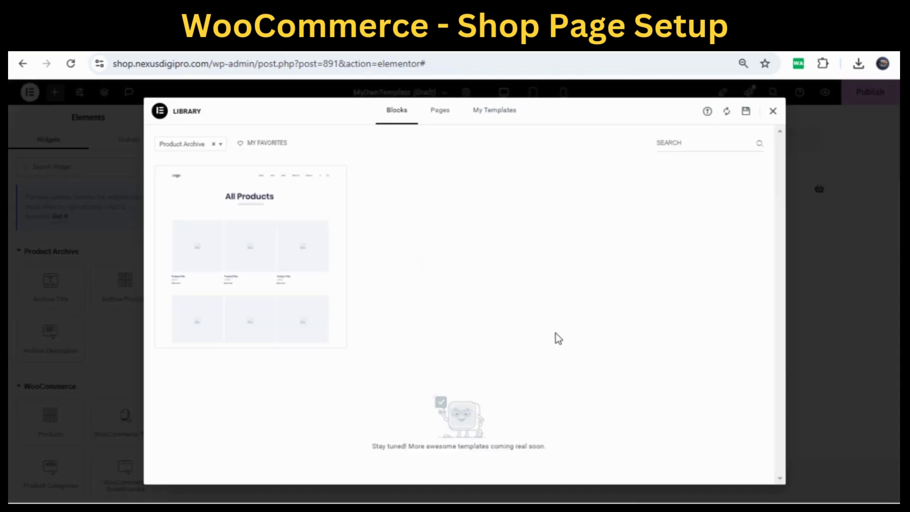
Preview the All Products archive block from the library, try to insert it into the template, and close the library.
mouse_move(247, 266)
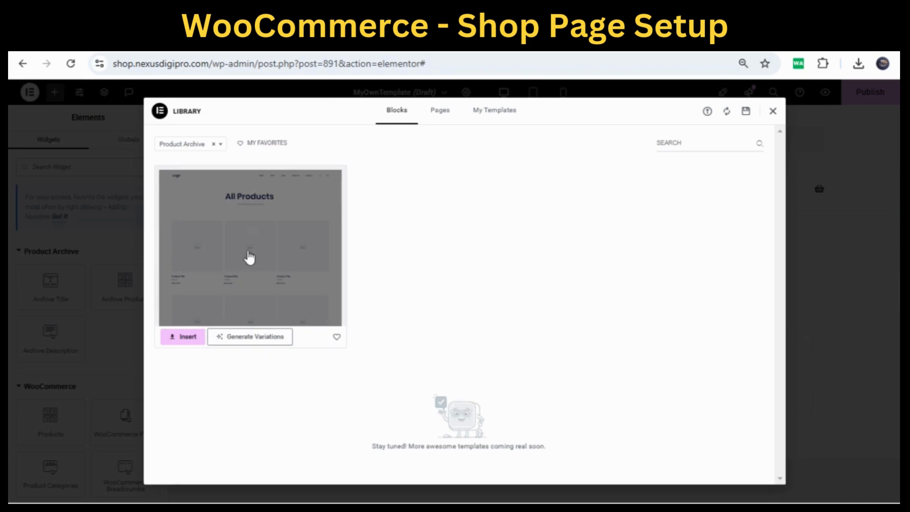
left_click(247, 254)
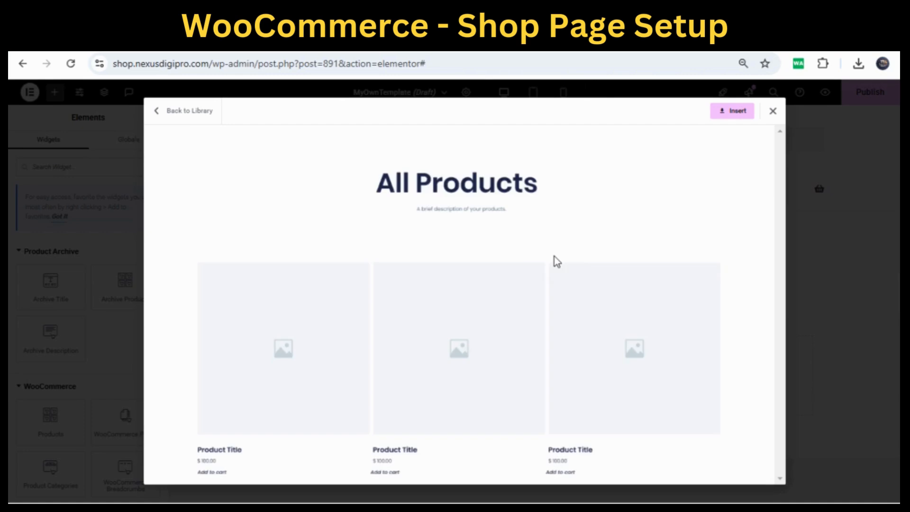
scroll(554, 260, "down", 3)
scroll(595, 436, "down", 1)
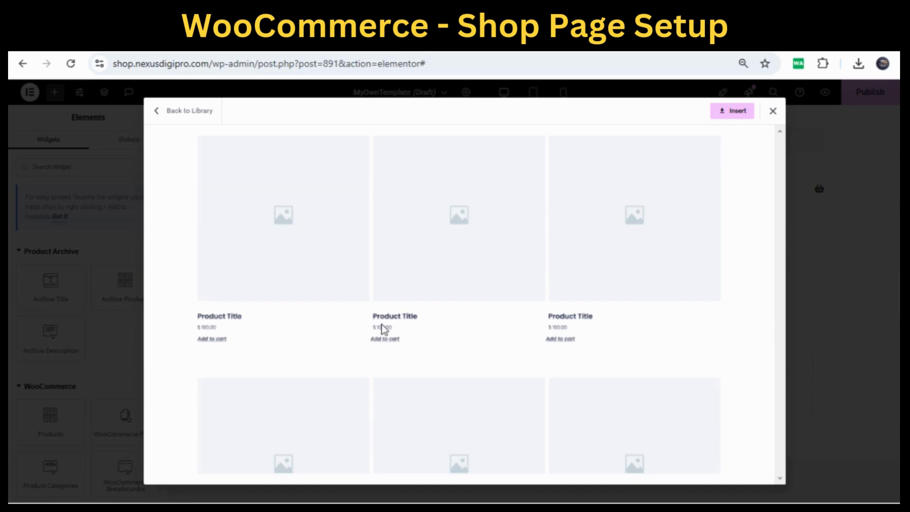
scroll(382, 328, "down", 3)
scroll(382, 327, "up", 5)
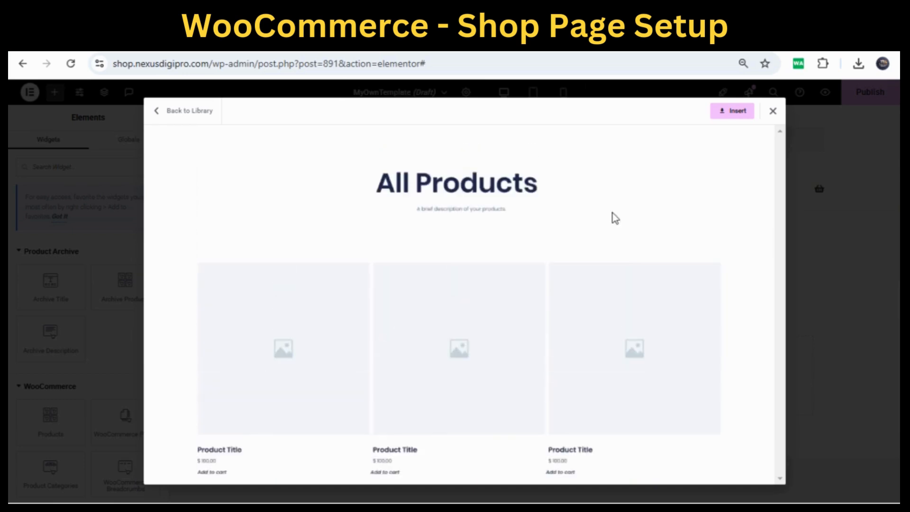
left_click(727, 114)
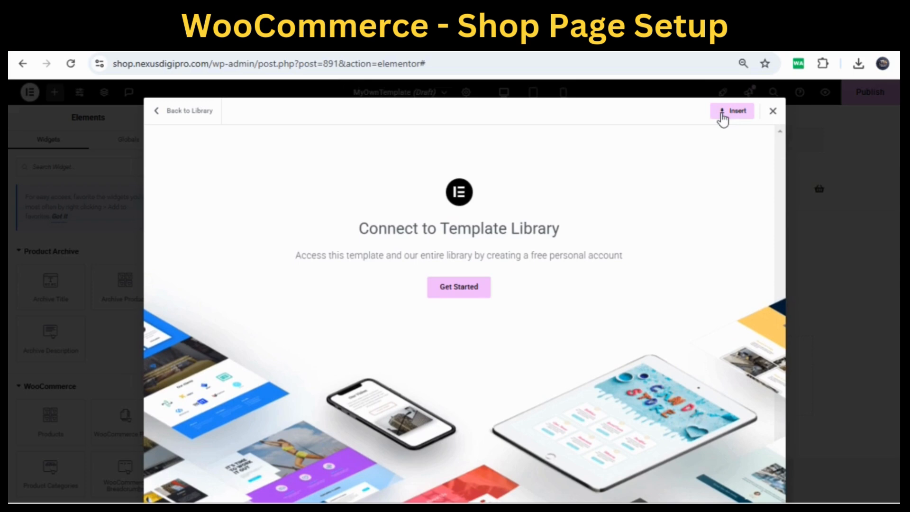
left_click(771, 111)
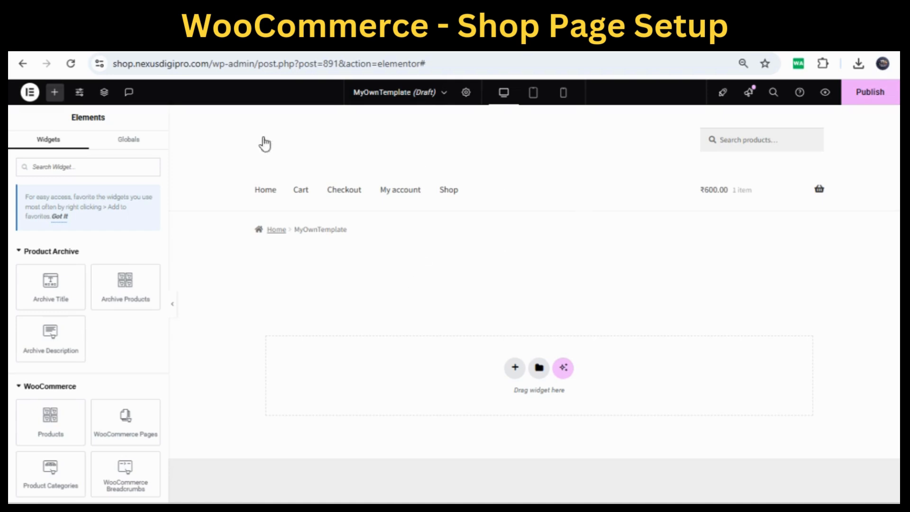
Exit the Elementor editor to WordPress and open the Saved Templates list.
left_click(28, 94)
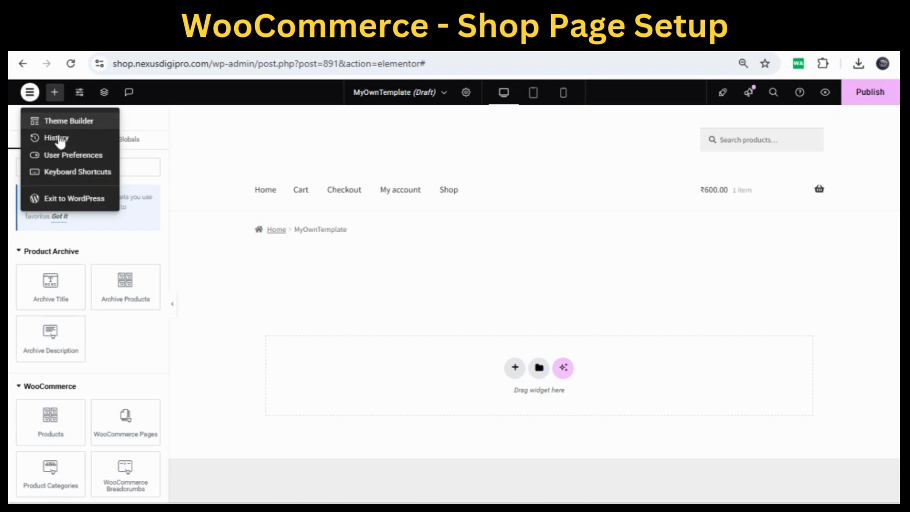
left_click(61, 198)
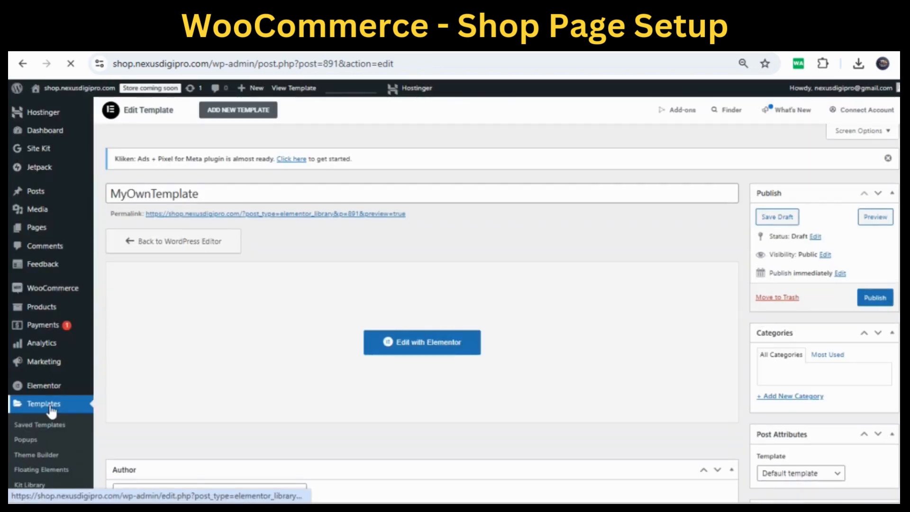
scroll(52, 412, "down", 2)
scroll(50, 379, "down", 2)
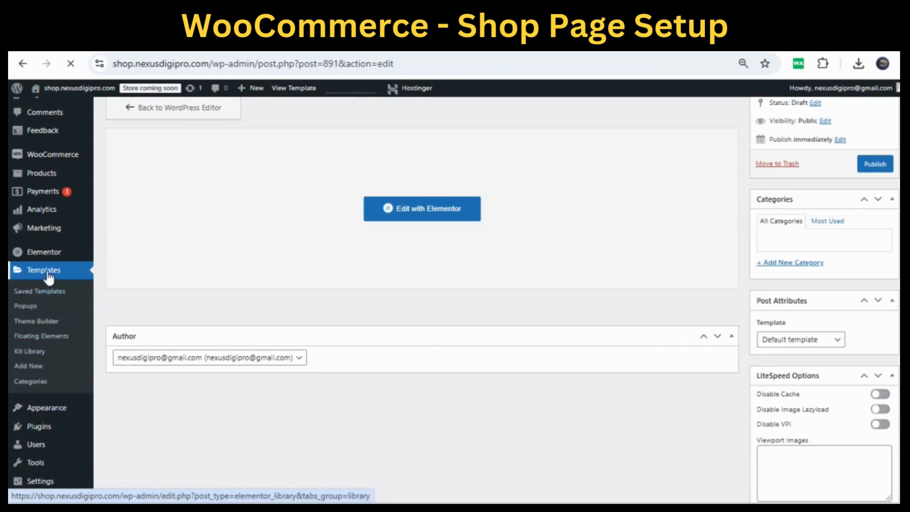
left_click(48, 271)
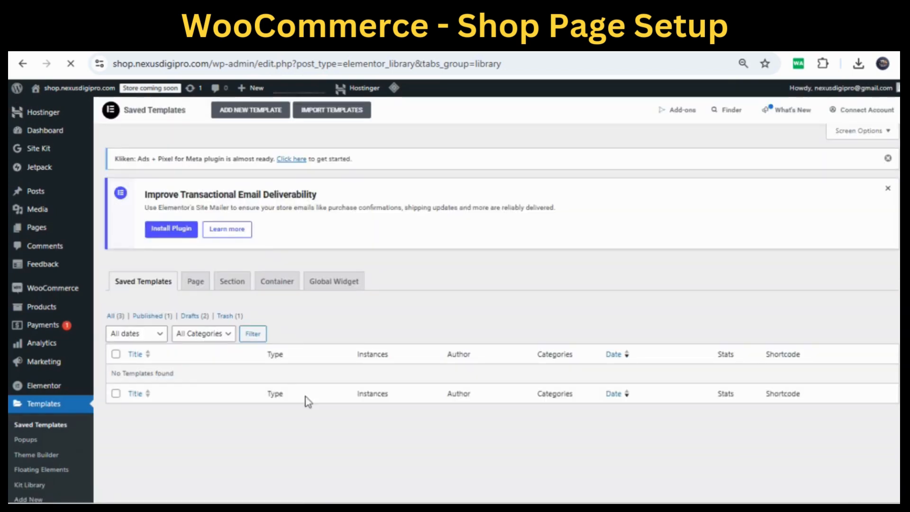
Bring up the full list of templates of all types, dismissing the new template dialog.
scroll(219, 355, "down", 2)
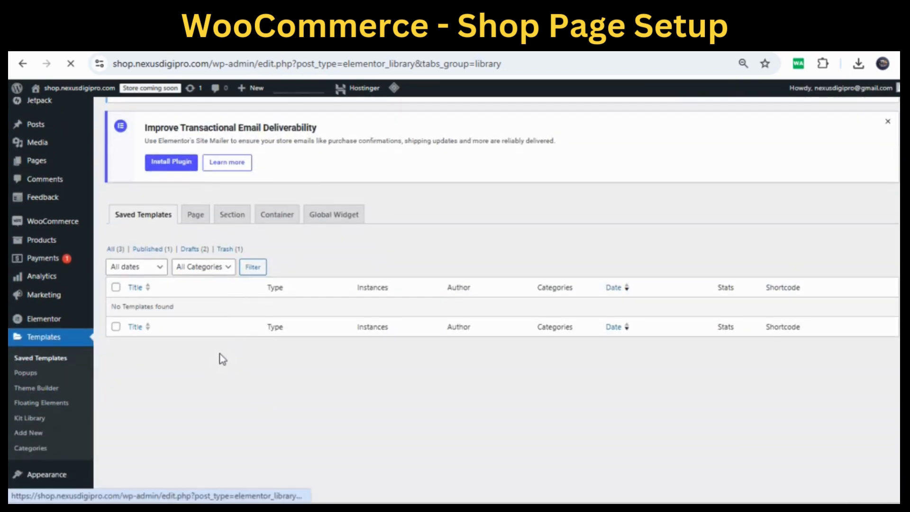
left_click(45, 362)
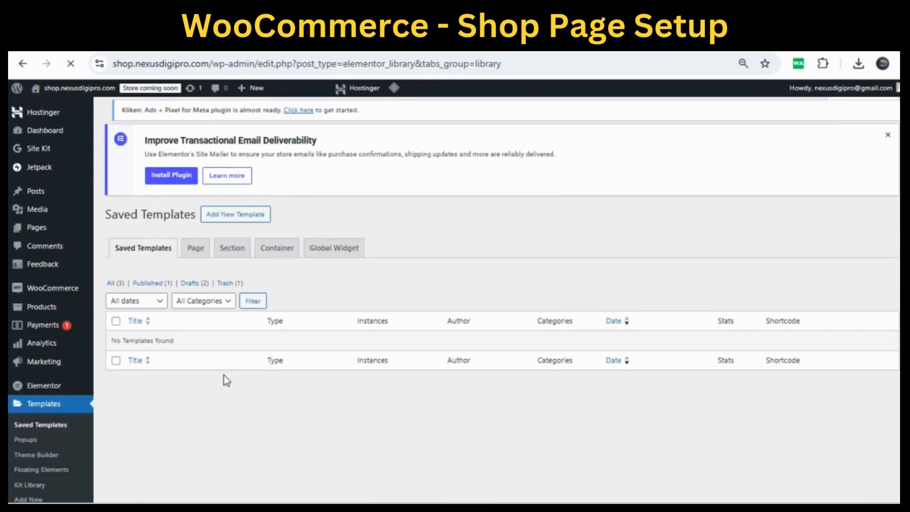
scroll(203, 406, "down", 2)
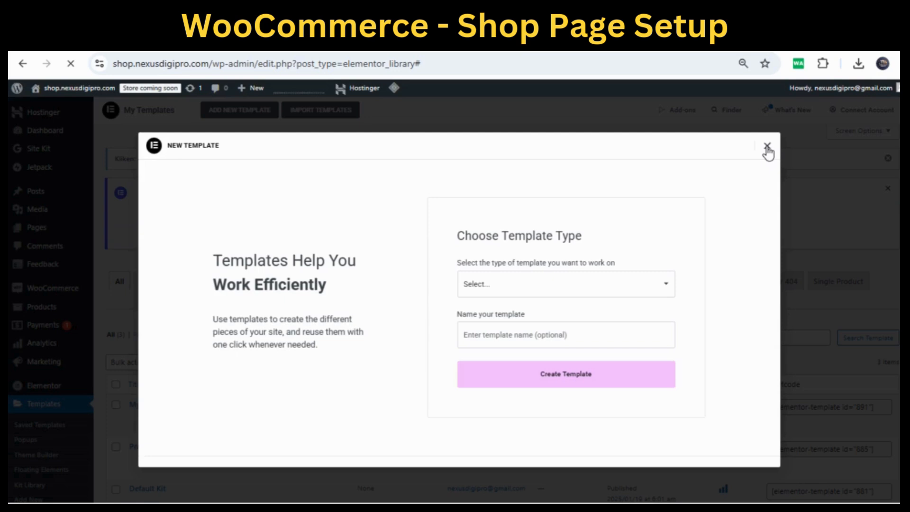
left_click(767, 147)
scroll(43, 470, "down", 1)
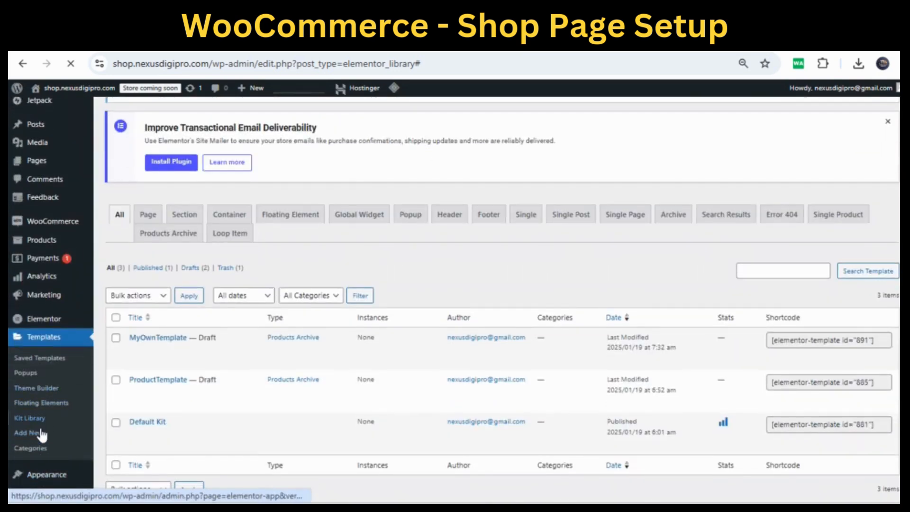
Move the ProductTemplate draft to the trash.
mouse_move(175, 357)
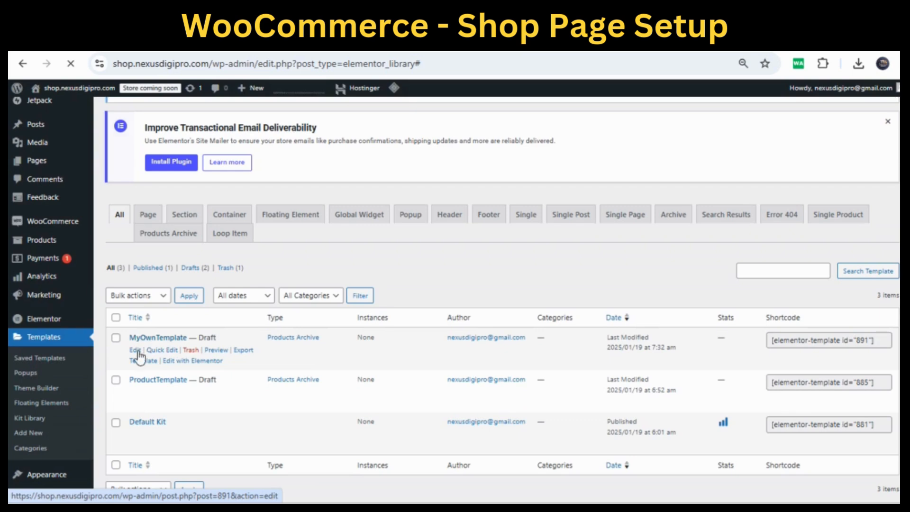
left_click(116, 380)
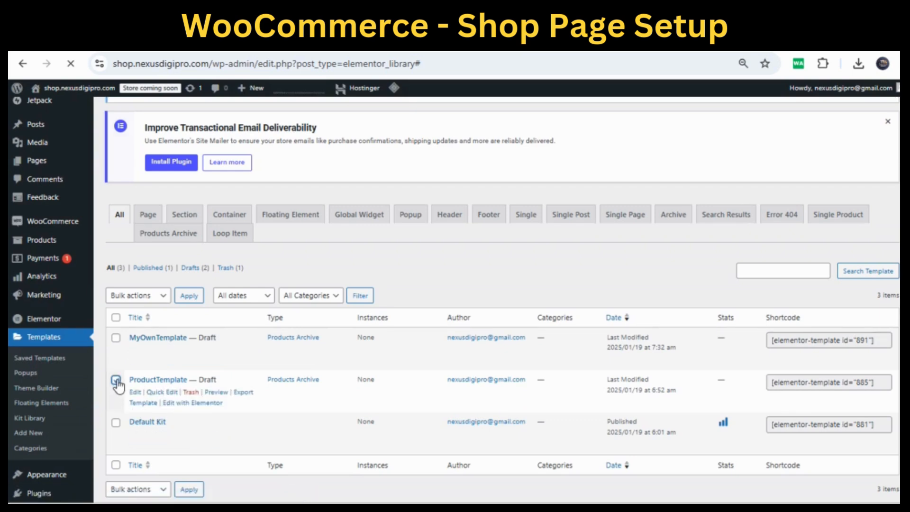
left_click(192, 392)
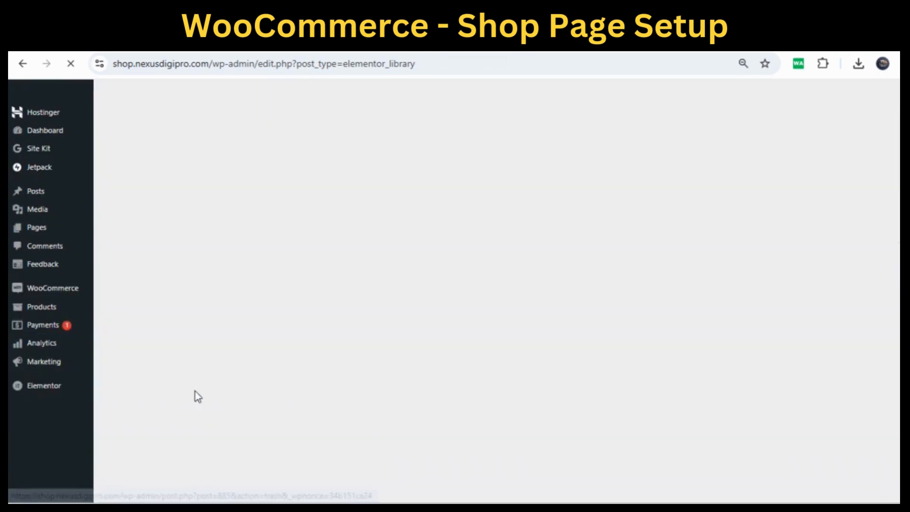
scroll(214, 418, "down", 1)
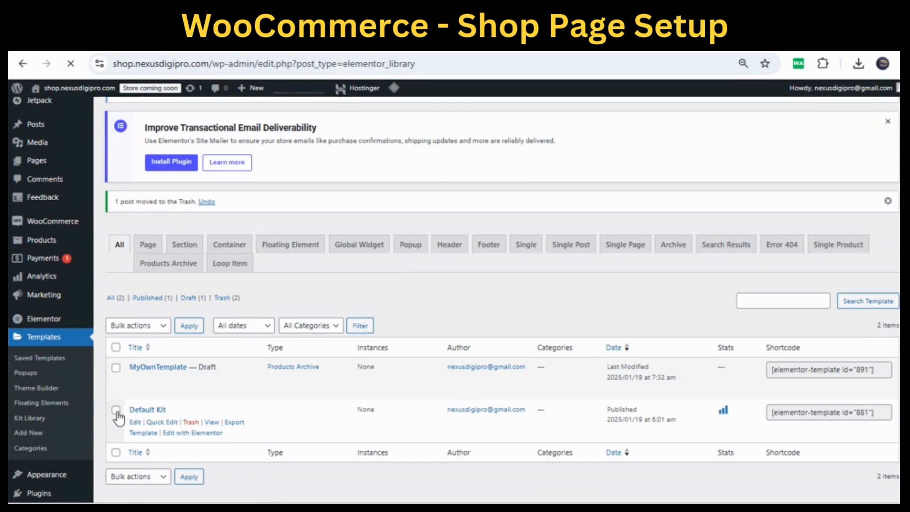
Try to move the Default Kit template to the trash, and open the MyOwnTemplate draft for editing with Elementor.
left_click(191, 422)
left_click_drag(194, 425, 265, 400)
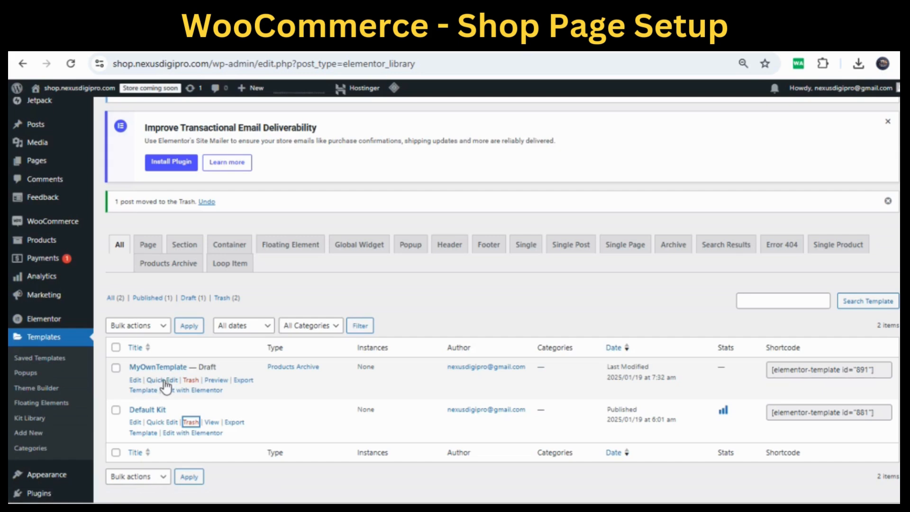
left_click(200, 391)
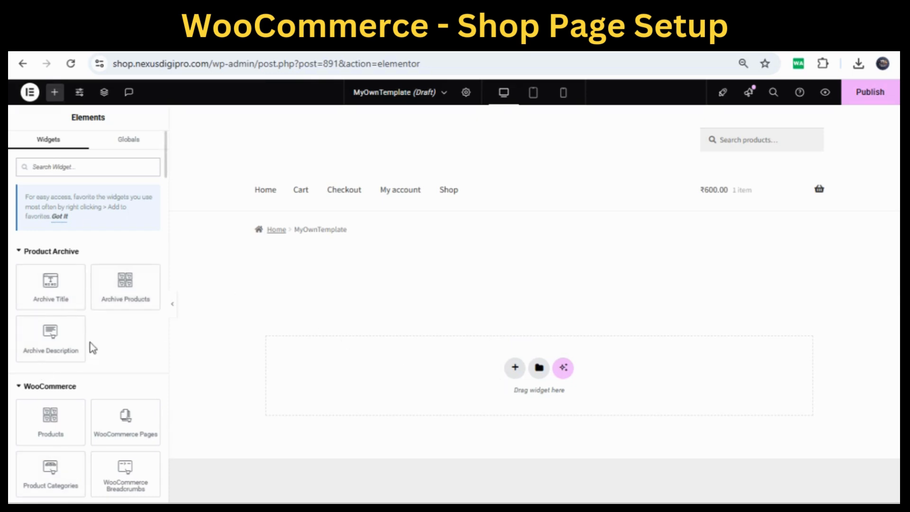
Insert a flexbox container with two rows of two cells and place the Product Categories widget in its first cell.
scroll(59, 314, "down", 3)
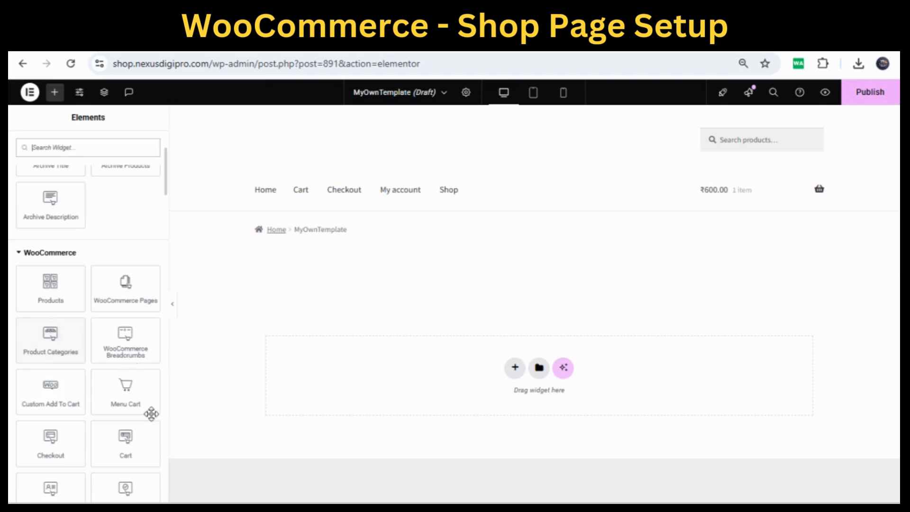
scroll(55, 359, "up", 2)
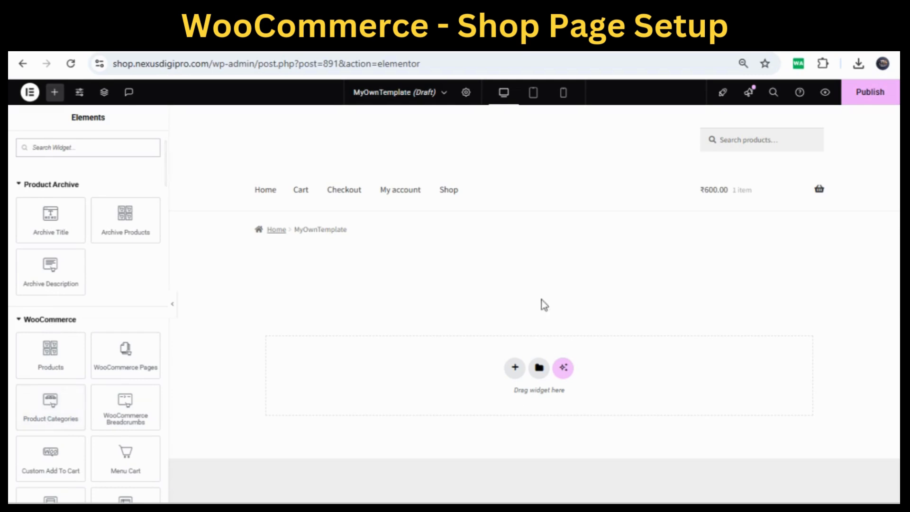
left_click(517, 371)
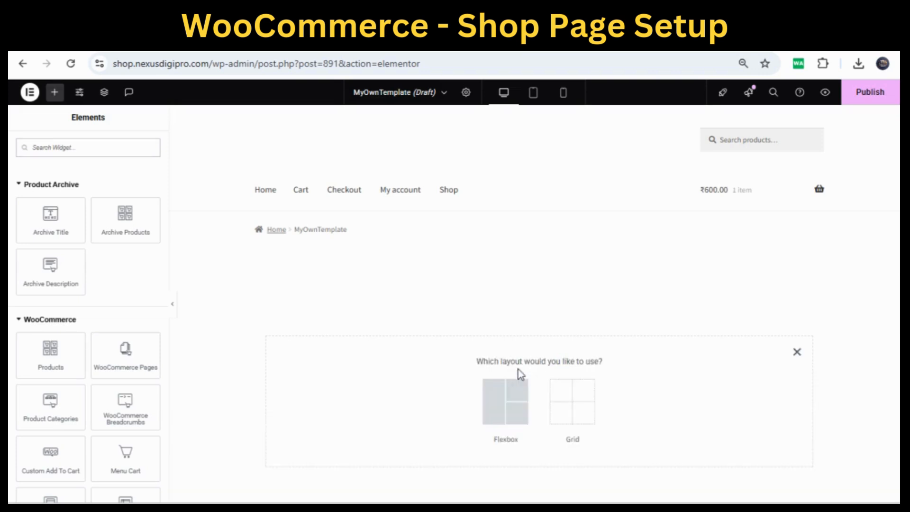
left_click(507, 401)
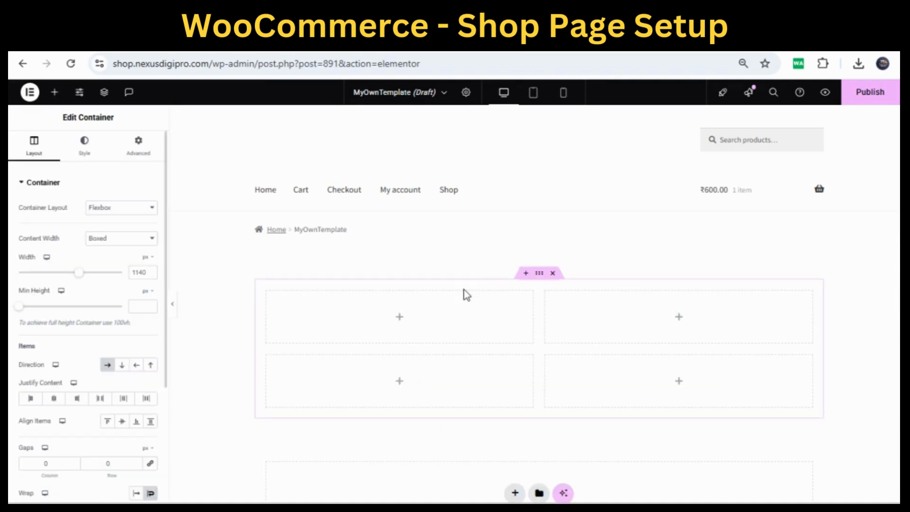
left_click(55, 94)
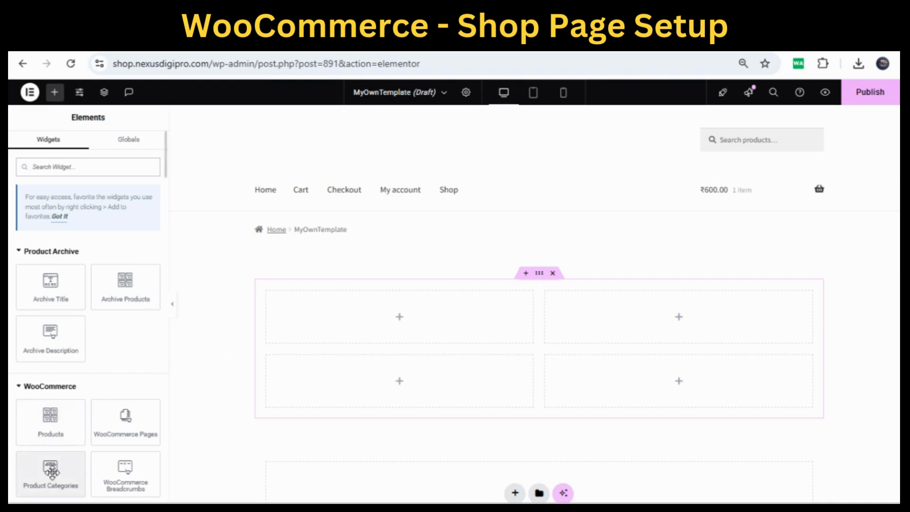
left_click_drag(53, 471, 403, 320)
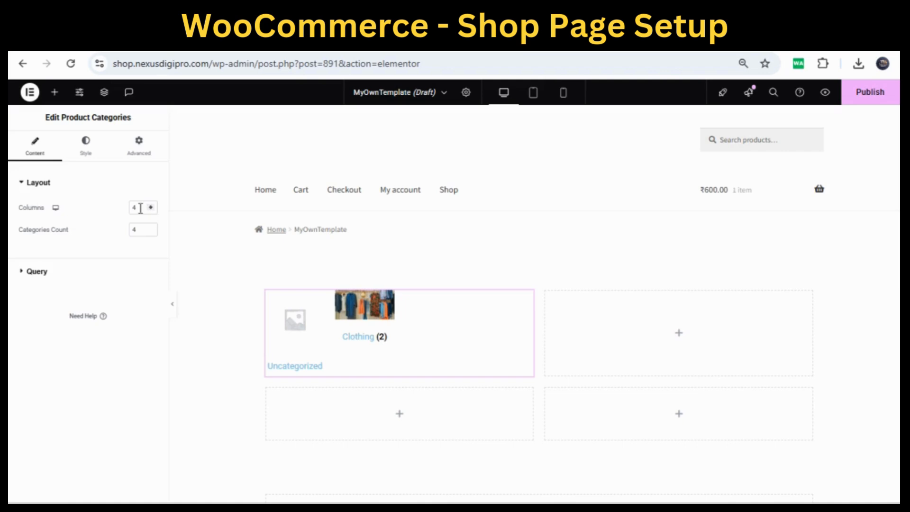
Set the Product Categories widget to 1 column and a categories count of 1.
type("1")
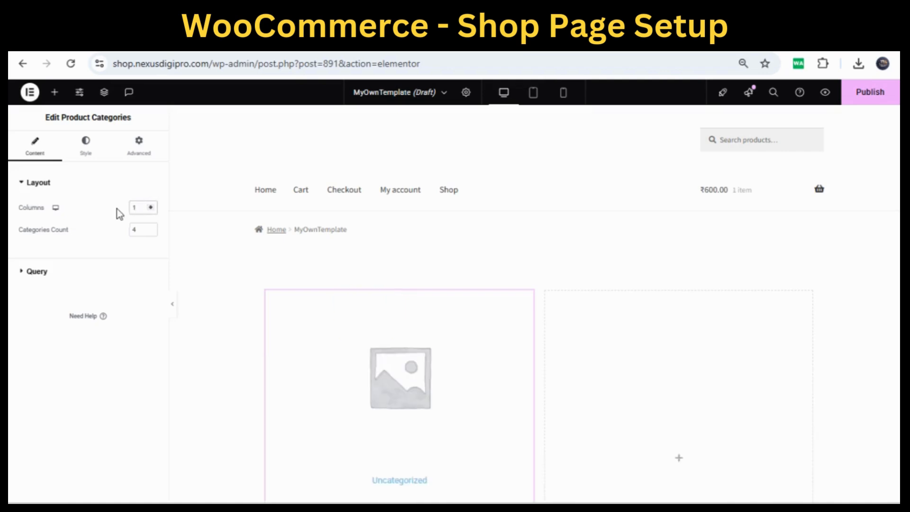
double_click(144, 232)
type("1")
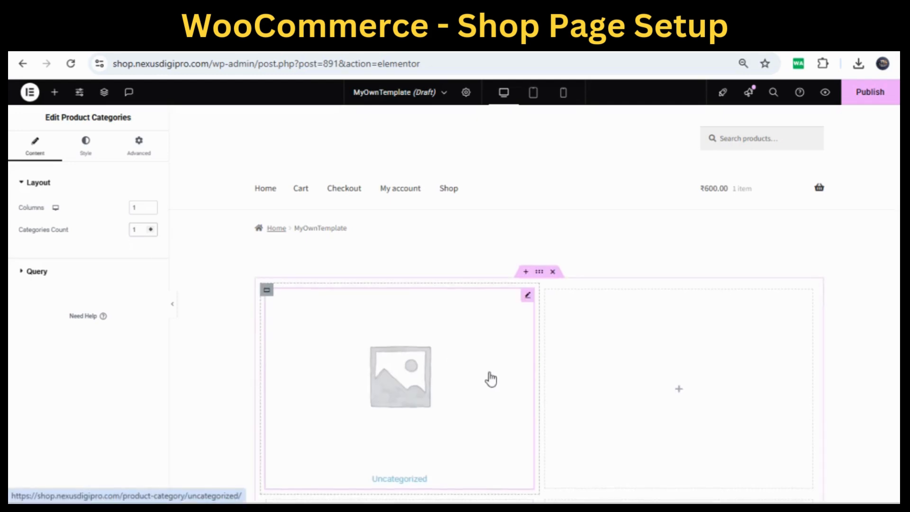
scroll(491, 379, "down", 1)
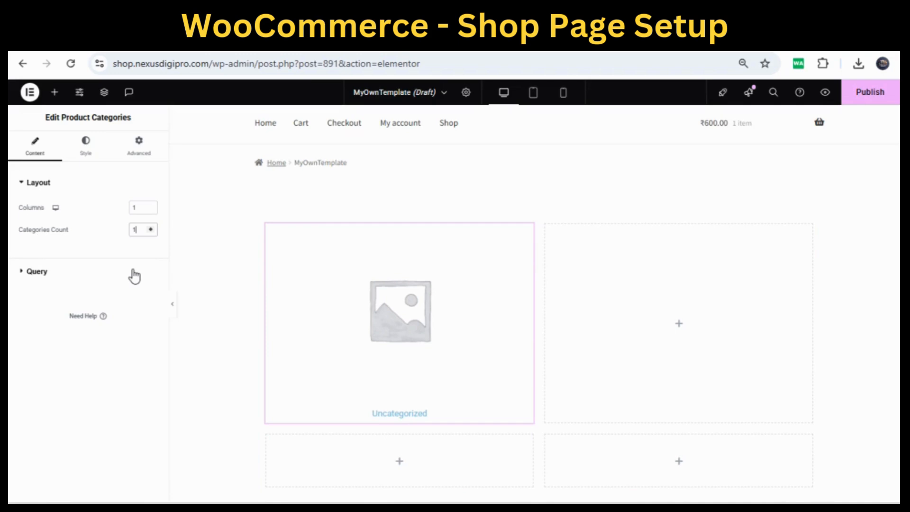
Set the Product Categories widget to 2 columns and a categories count of 2.
double_click(142, 207)
type("2")
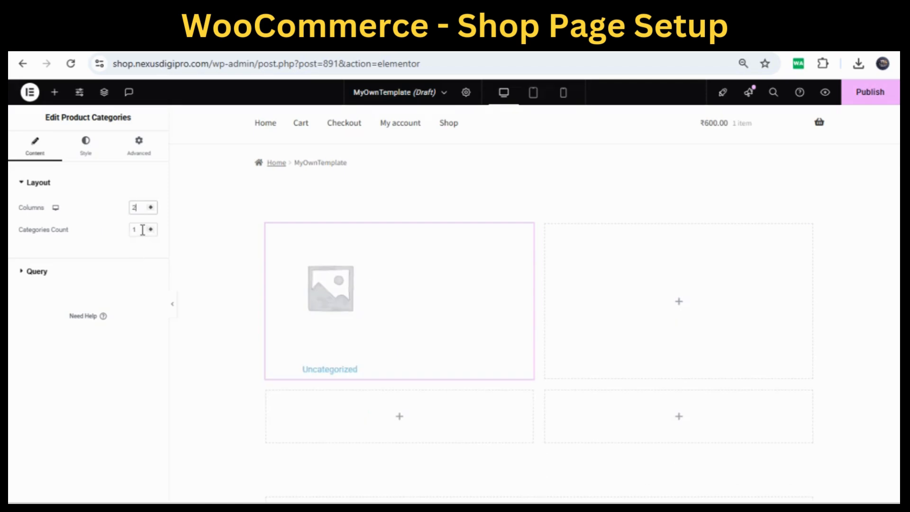
type("2")
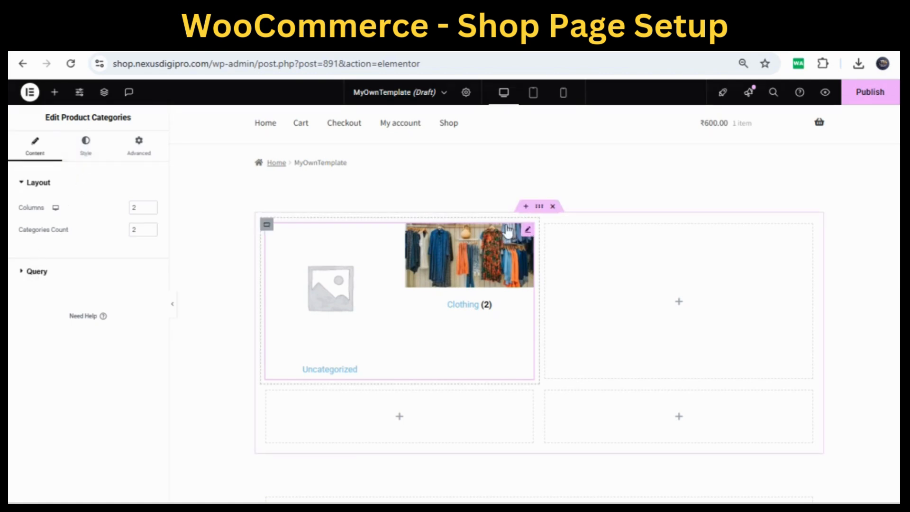
Give the category images a solid border with a linked width of 4 px on all sides.
left_click(85, 156)
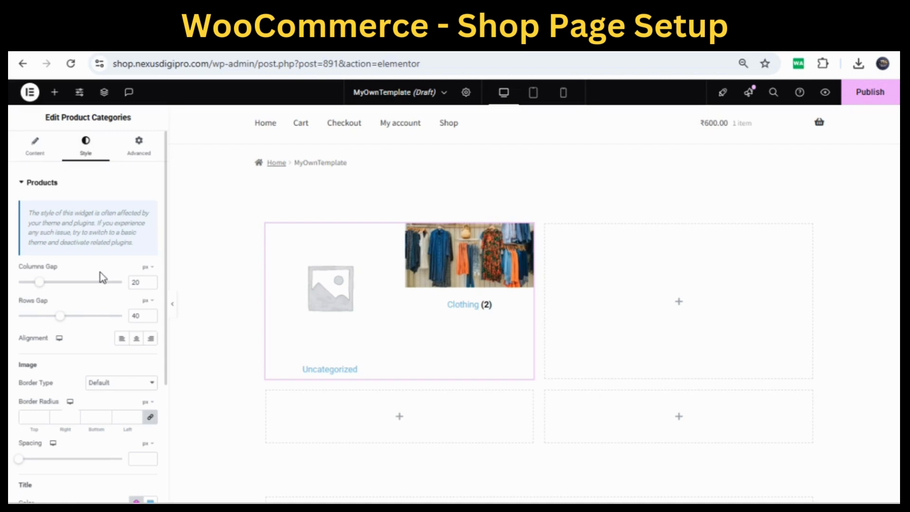
scroll(101, 277, "down", 3)
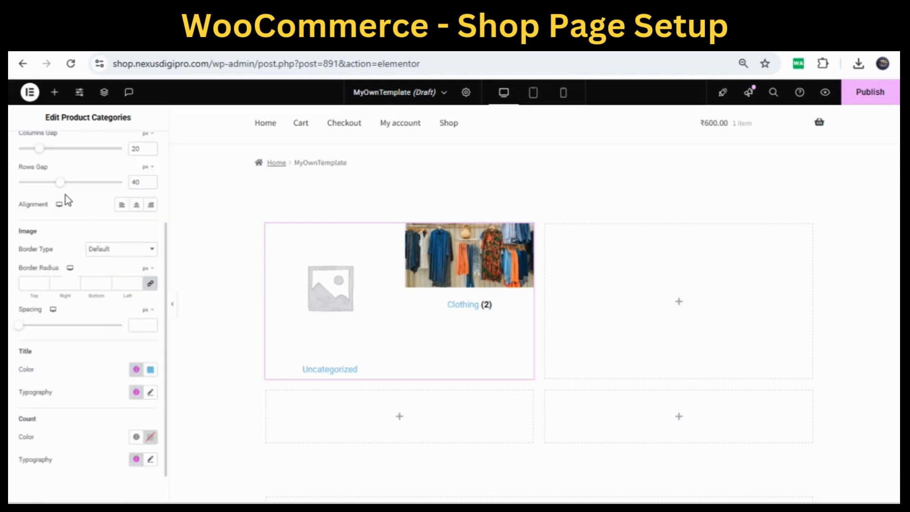
scroll(66, 195, "up", 2)
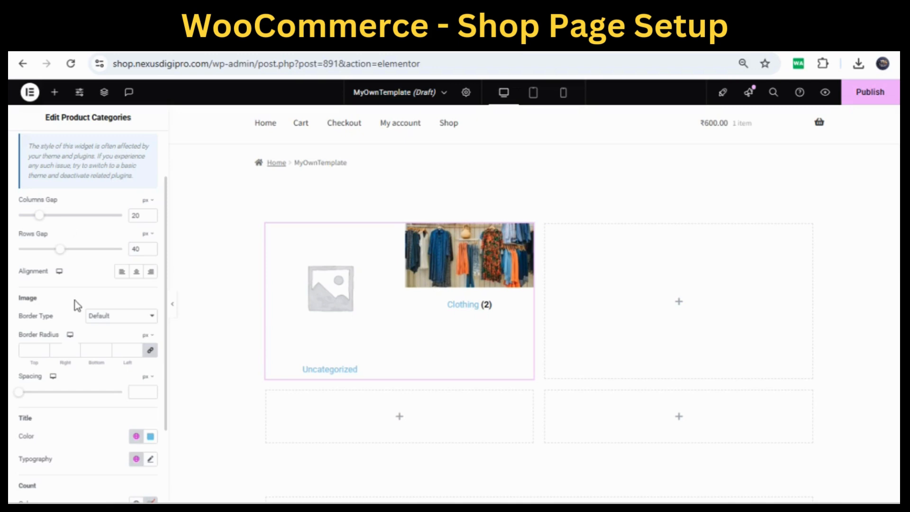
scroll(76, 311, "down", 2)
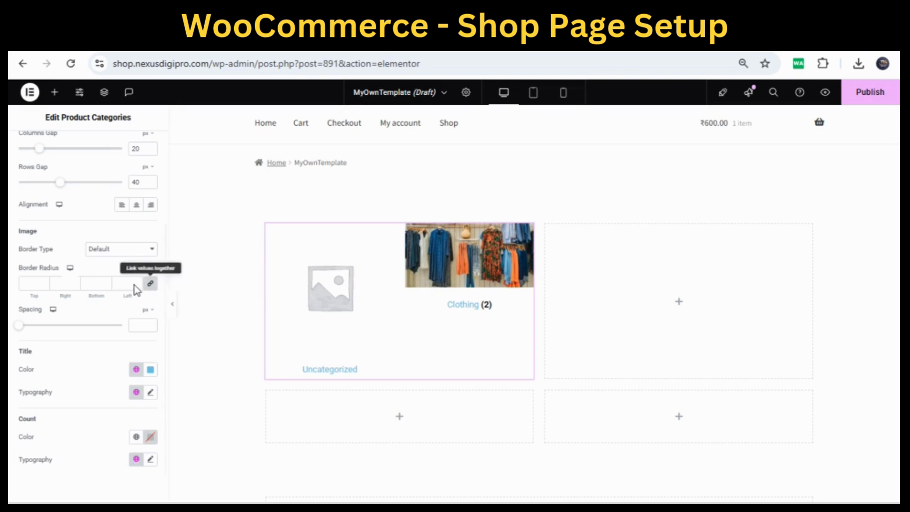
left_click(122, 253)
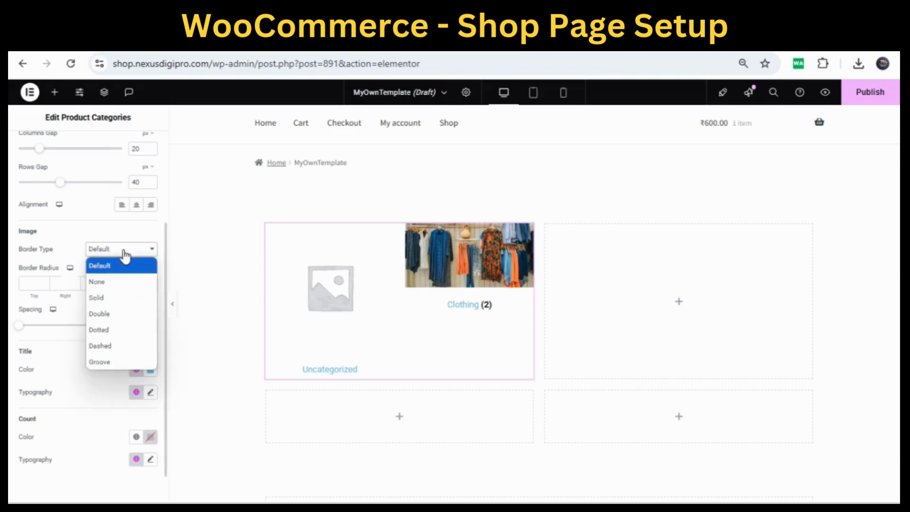
left_click(115, 295)
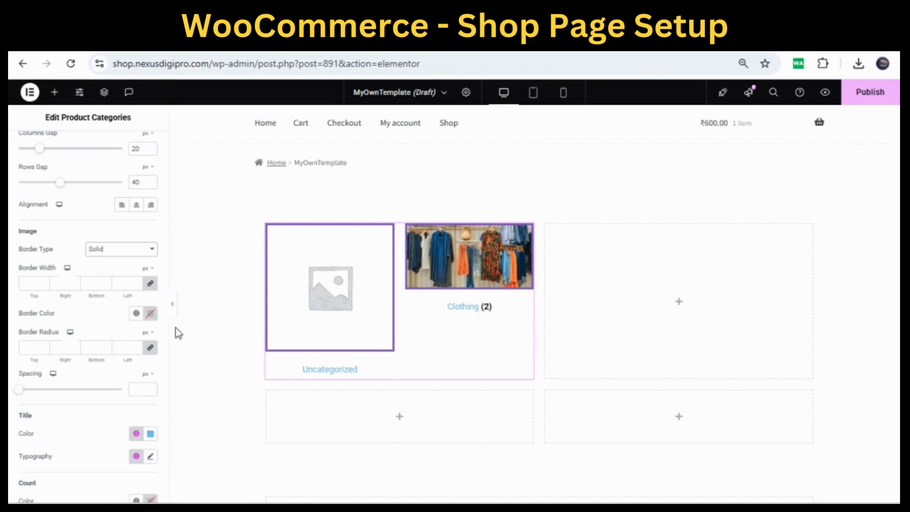
double_click(45, 283)
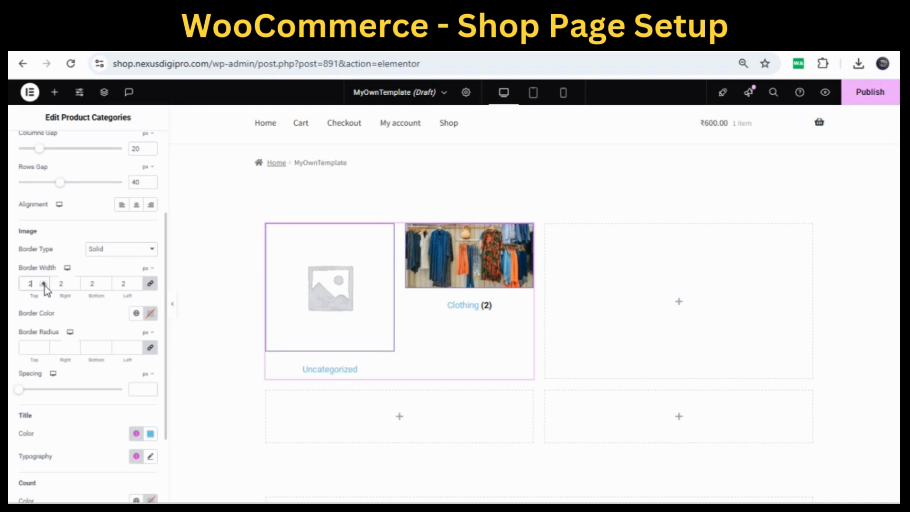
double_click(34, 282)
type("4")
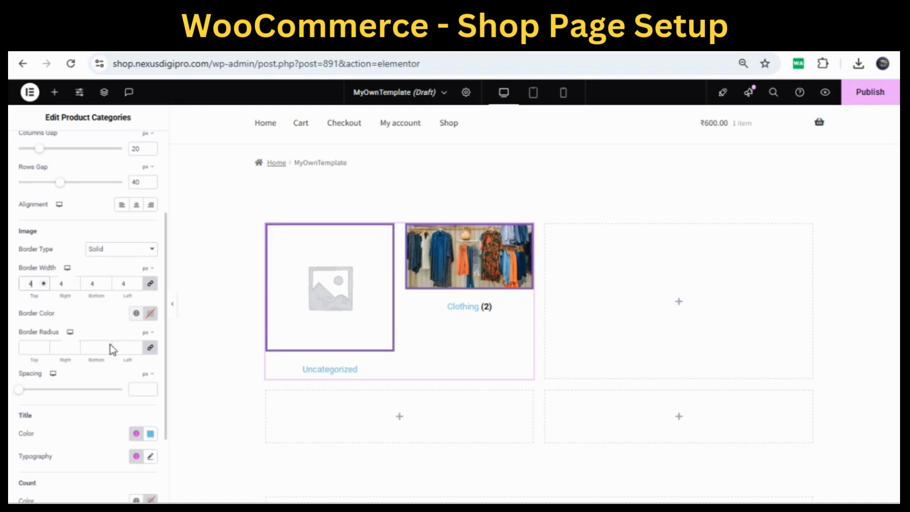
Set the category title color to dark pink, #C70D71, and close the color picker.
scroll(79, 357, "down", 2)
scroll(80, 364, "down", 1)
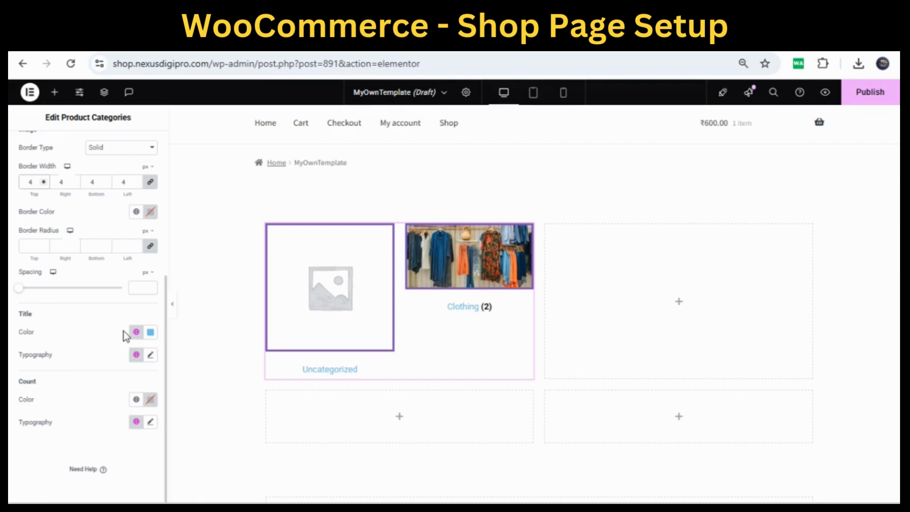
left_click(150, 334)
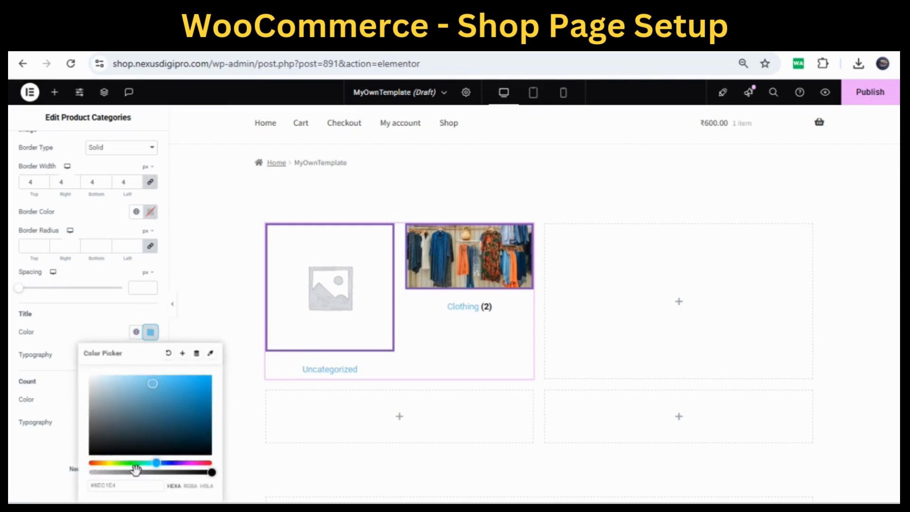
left_click(201, 462)
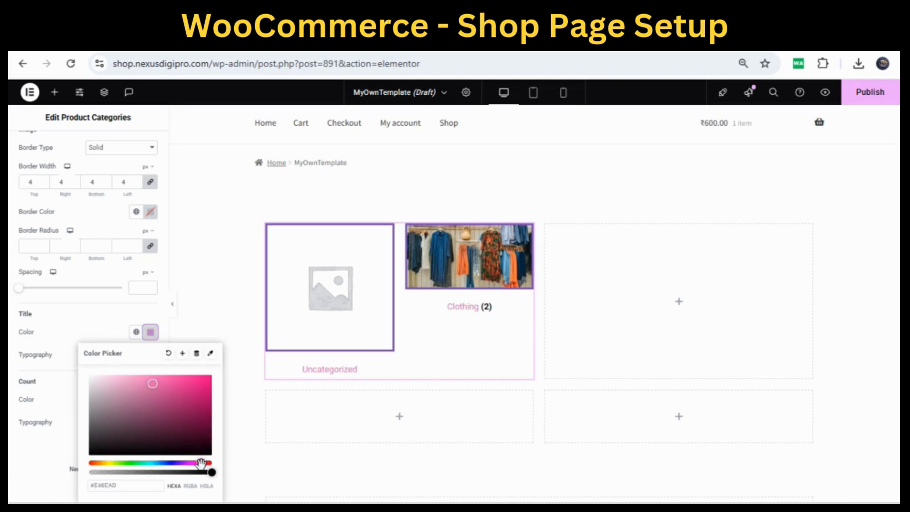
left_click(203, 392)
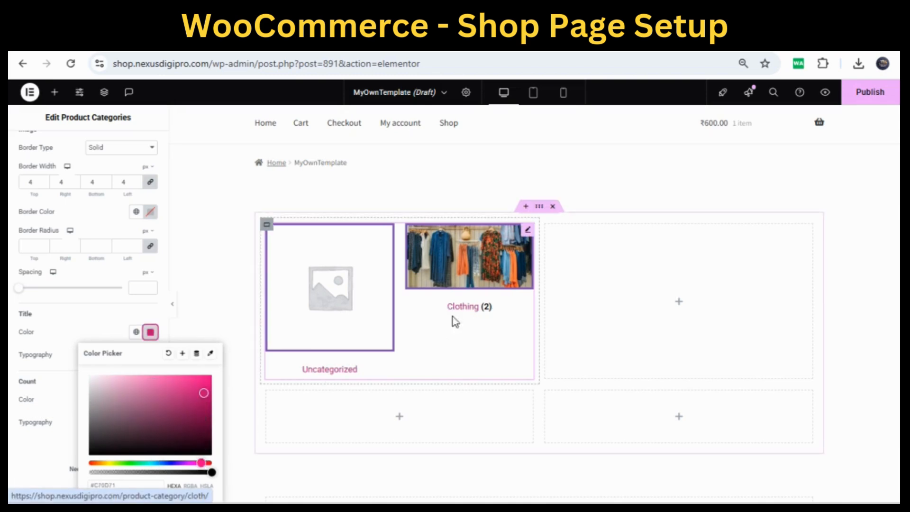
left_click(193, 303)
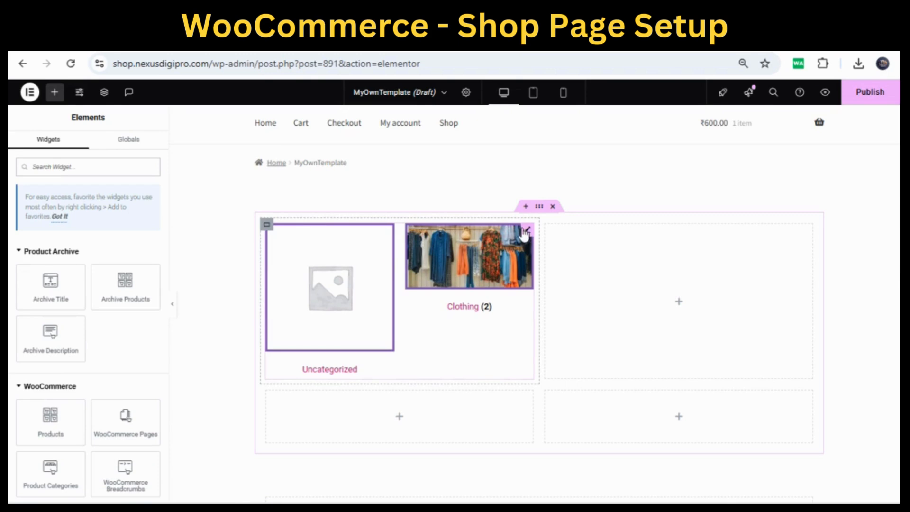
Look through the Product Categories widget's style and advanced settings, including its Background options.
left_click(446, 240)
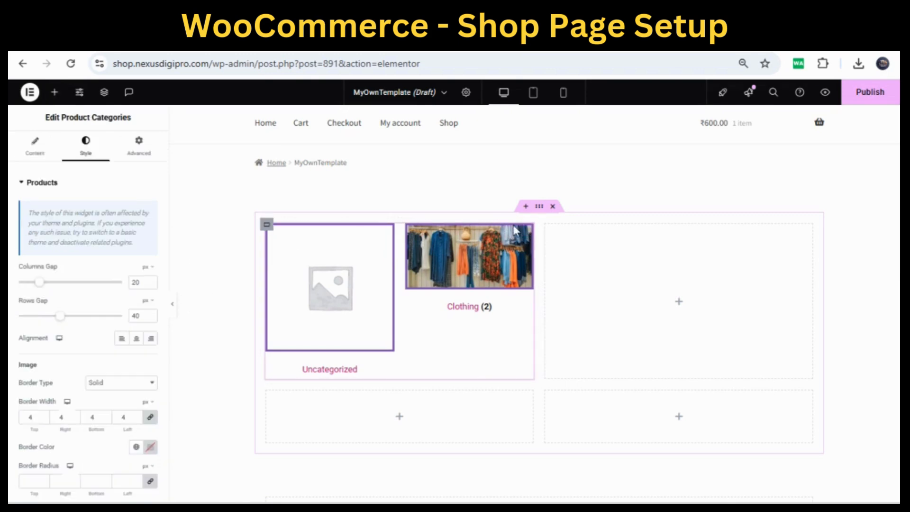
scroll(95, 342, "down", 4)
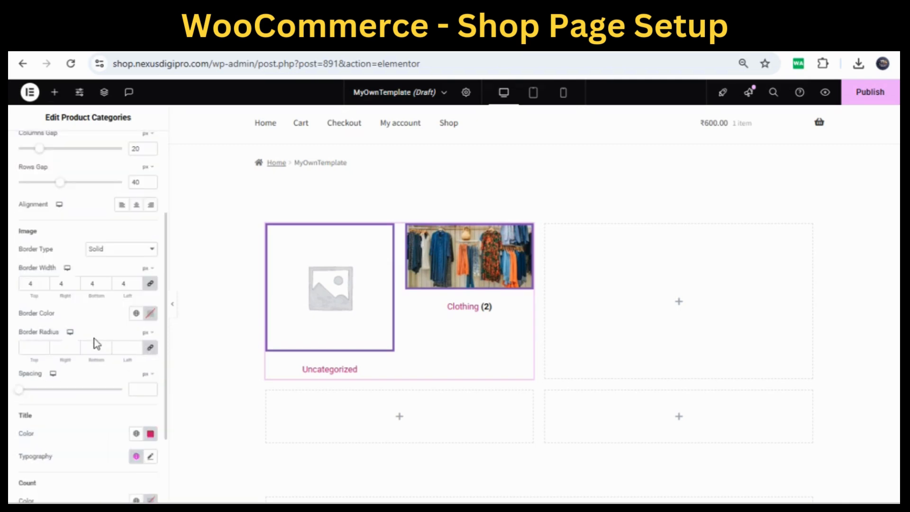
scroll(95, 341, "up", 3)
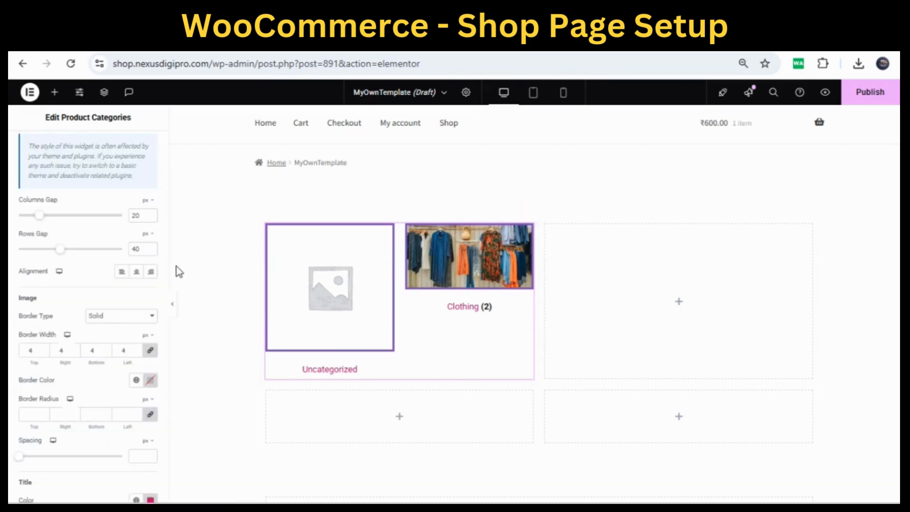
scroll(175, 269, "up", 4)
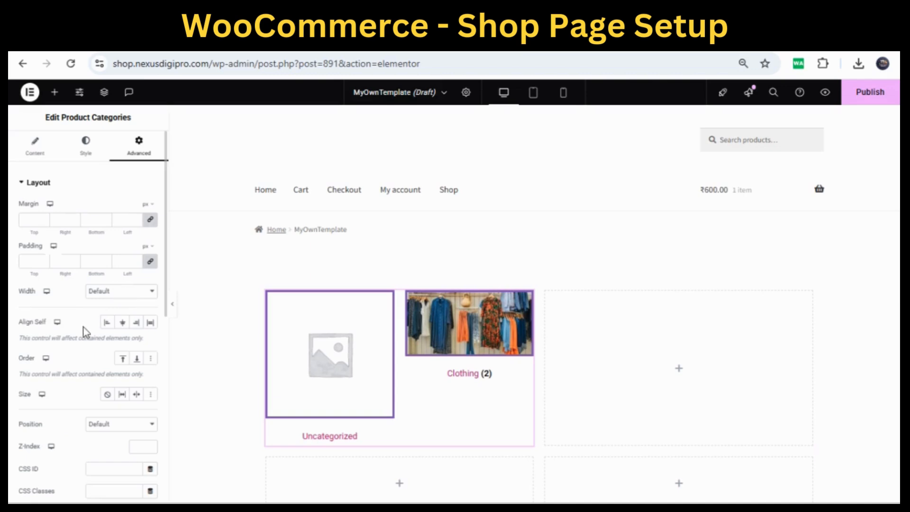
scroll(83, 327, "down", 3)
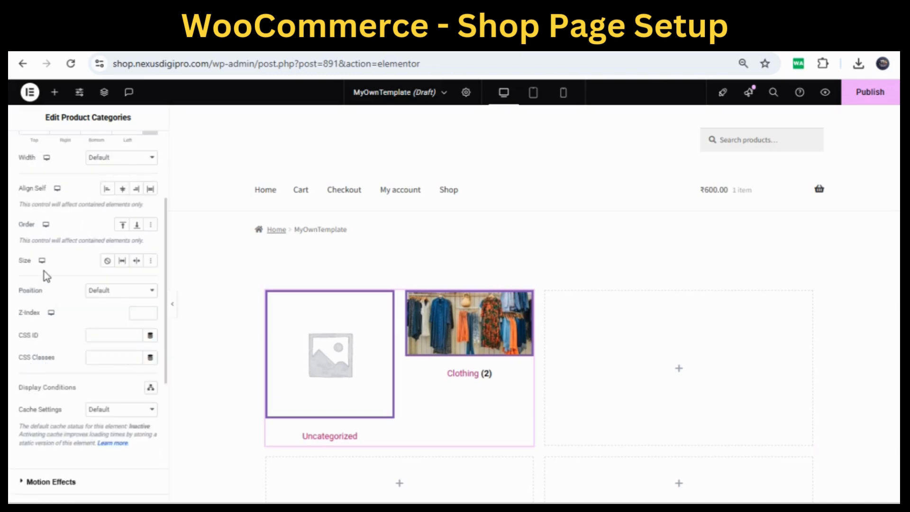
scroll(44, 271, "up", 2)
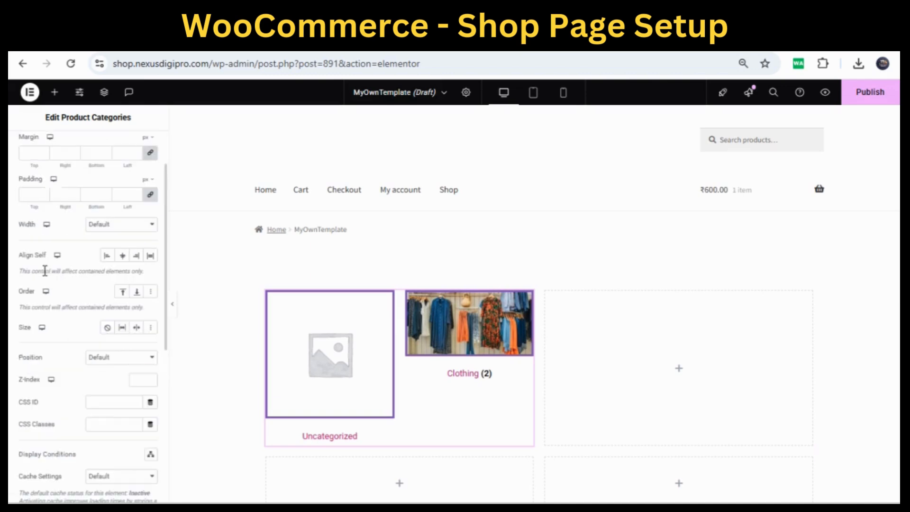
scroll(42, 278, "down", 6)
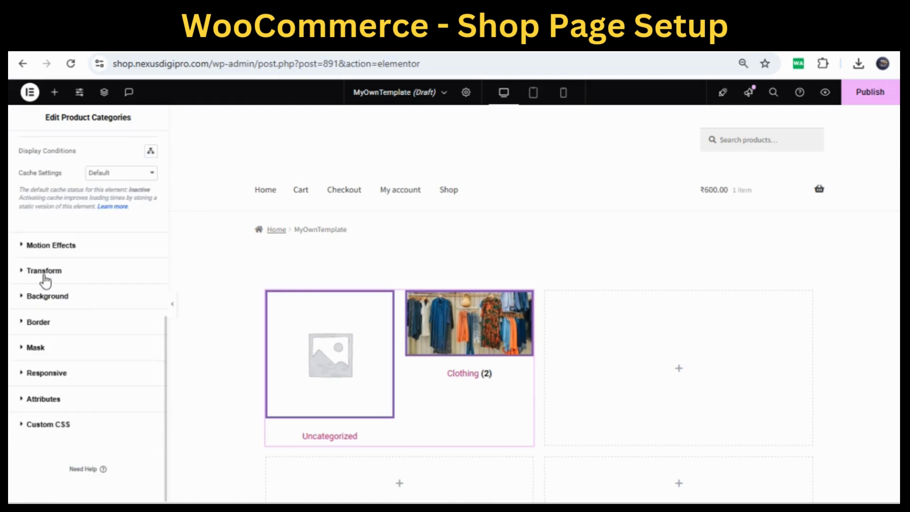
left_click(22, 299)
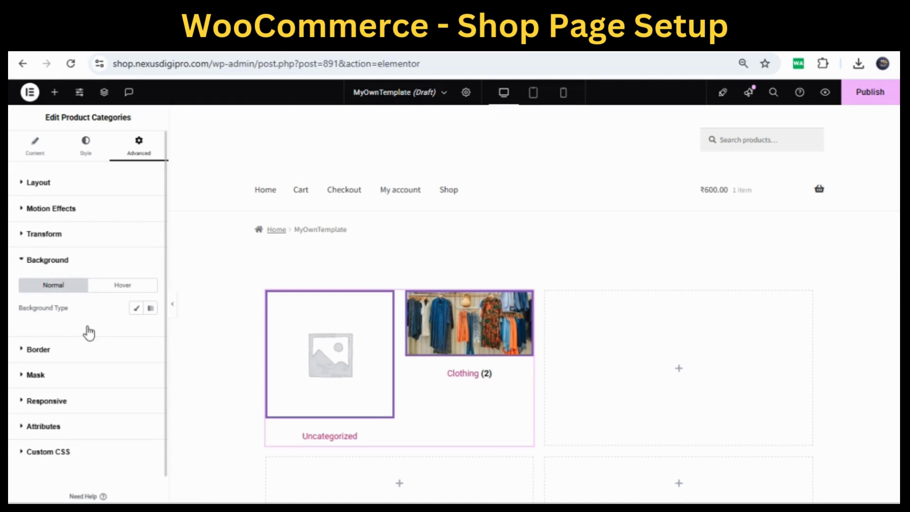
scroll(87, 326, "down", 1)
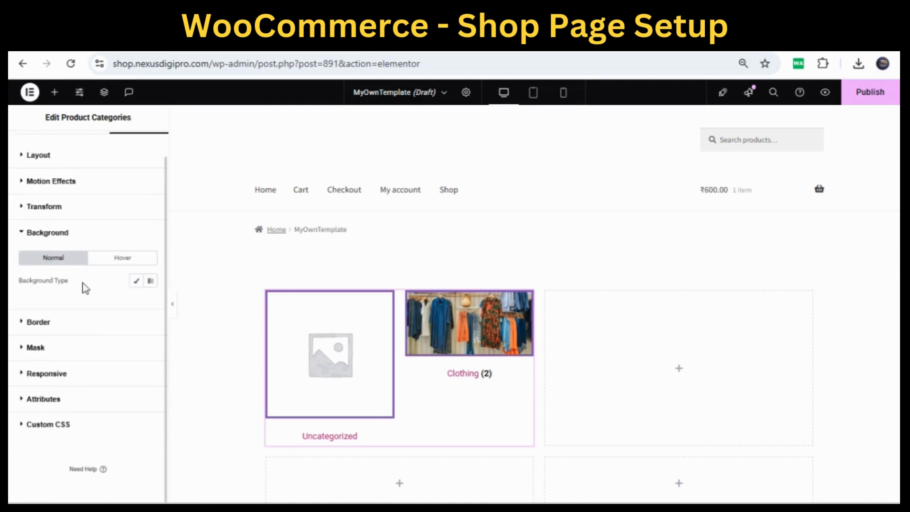
Give the Product Categories widget a gradient background with light green, #AFE597, as its first color.
left_click(151, 283)
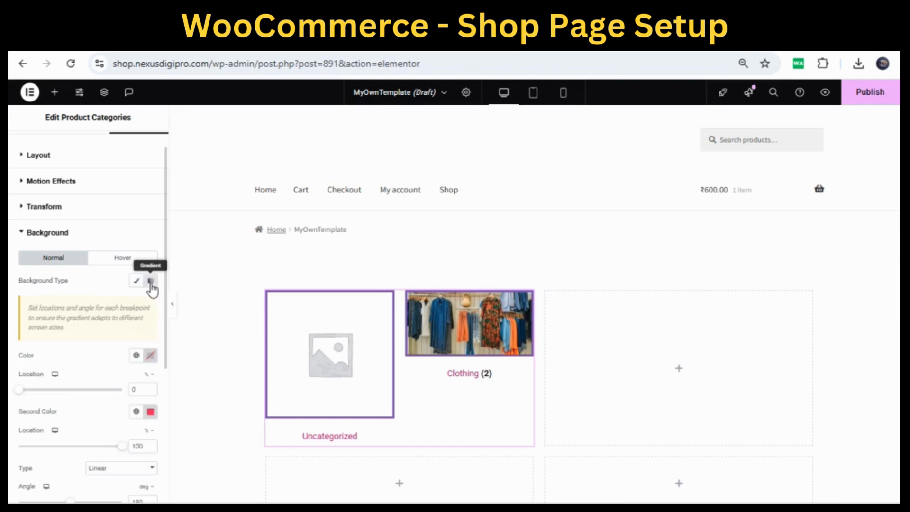
scroll(73, 317, "down", 2)
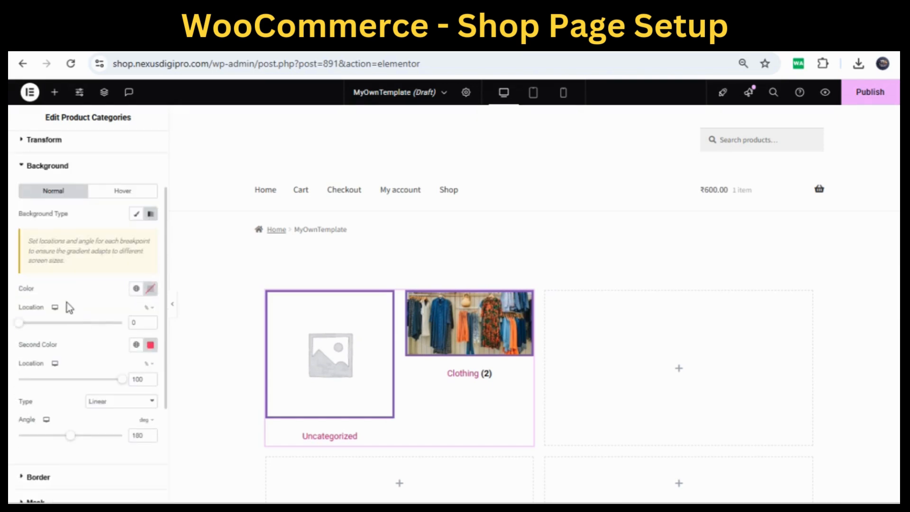
left_click(150, 289)
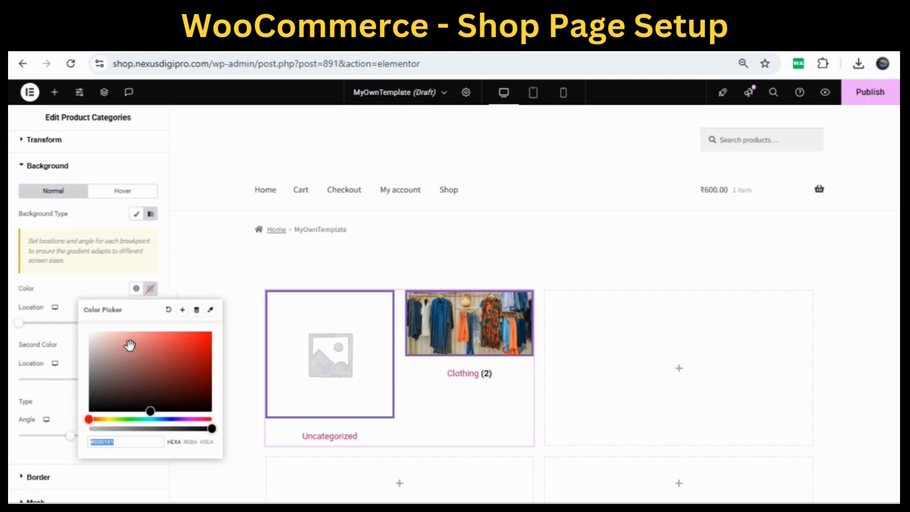
left_click(125, 424)
left_click(123, 419)
left_click_drag(156, 349, 131, 339)
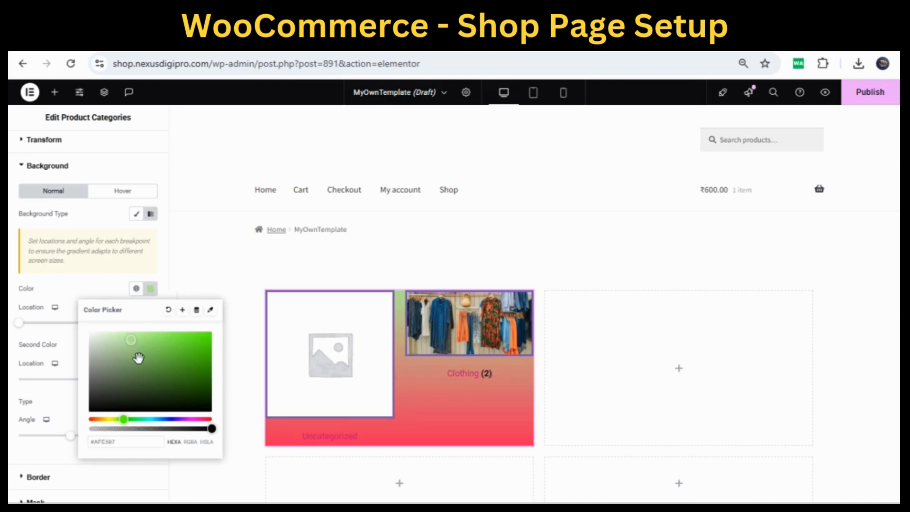
Change the first color of the Product Categories background gradient to light blue, #81ABED, and close the color picker.
left_click(162, 419)
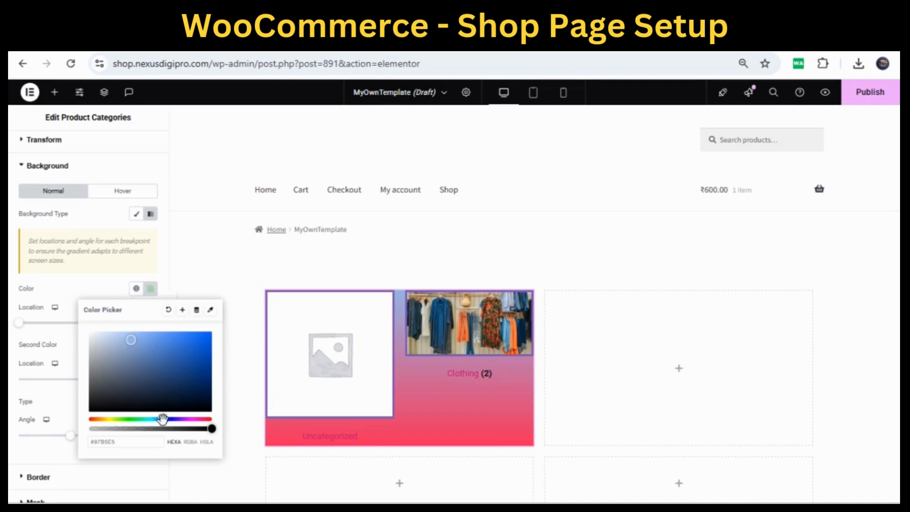
left_click(177, 362)
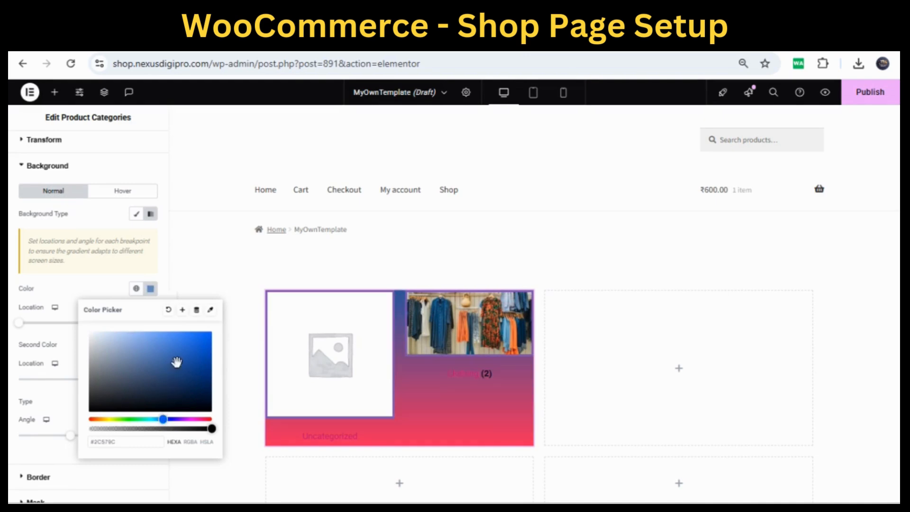
left_click(202, 352)
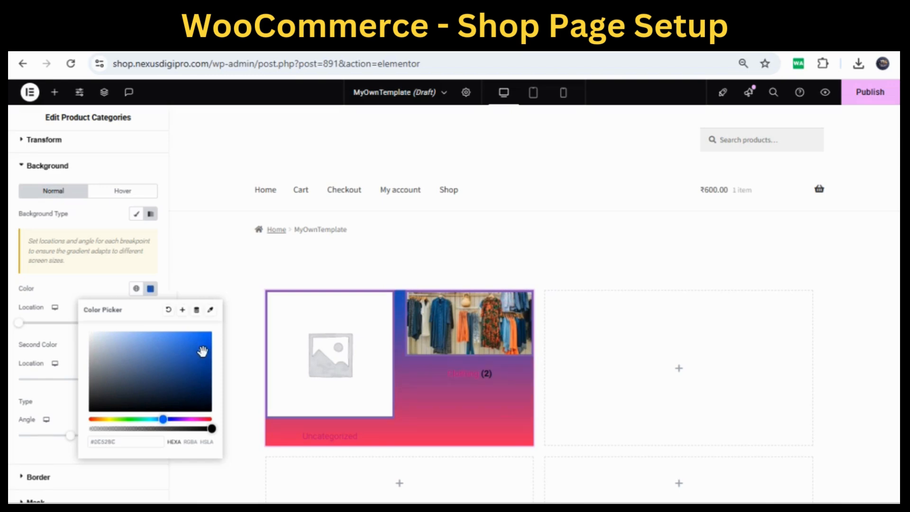
left_click(164, 347)
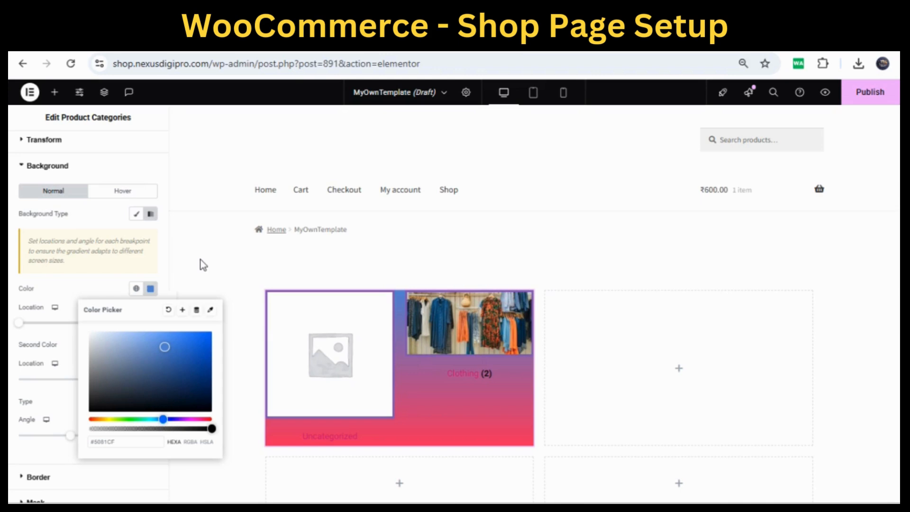
left_click_drag(164, 346, 176, 367)
left_click_drag(128, 351, 144, 338)
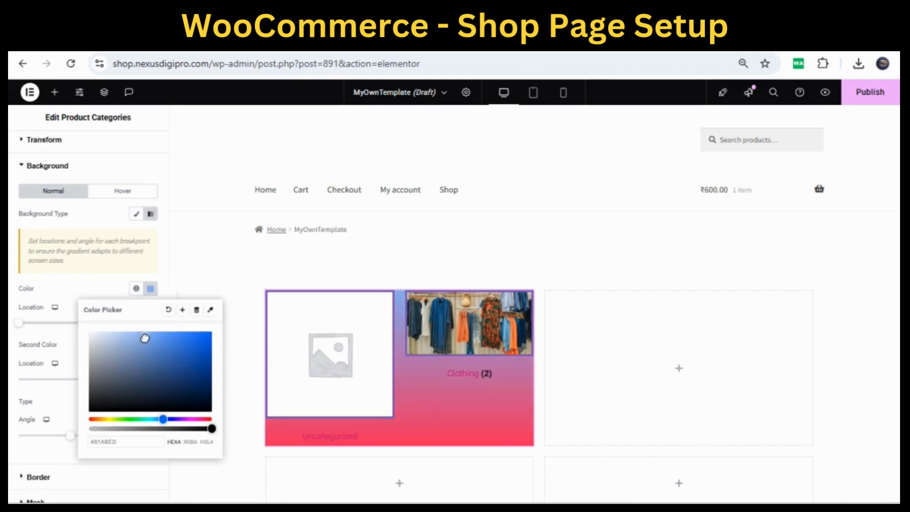
left_click(231, 248)
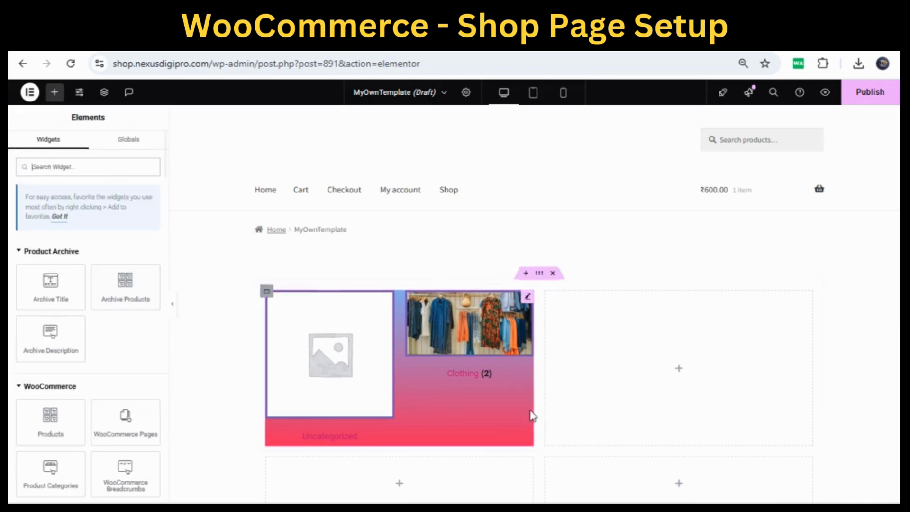
Set the category title color in the Product Categories widget to near-black, #0D0108.
left_click(504, 301)
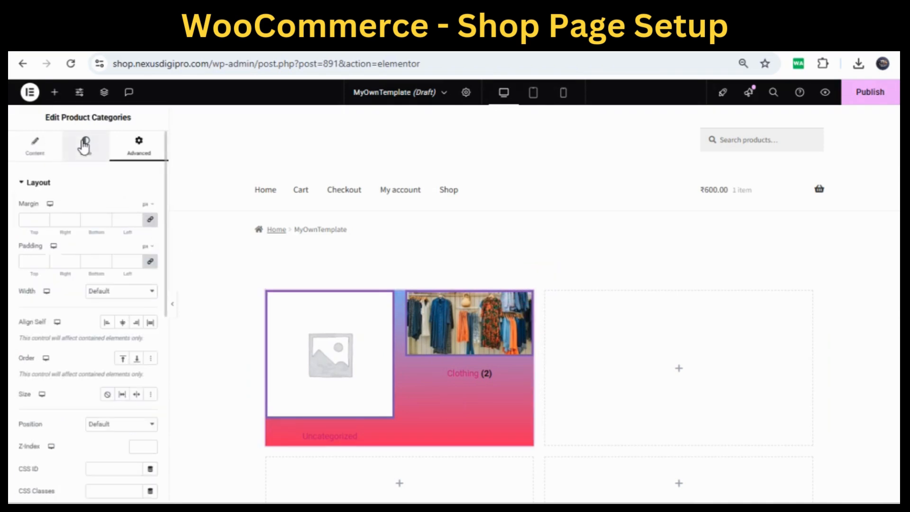
left_click(84, 147)
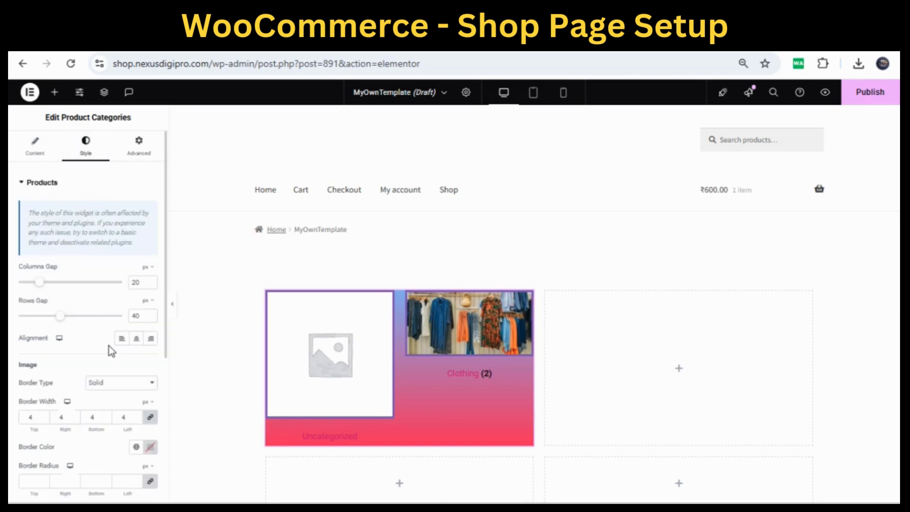
scroll(98, 358, "down", 1)
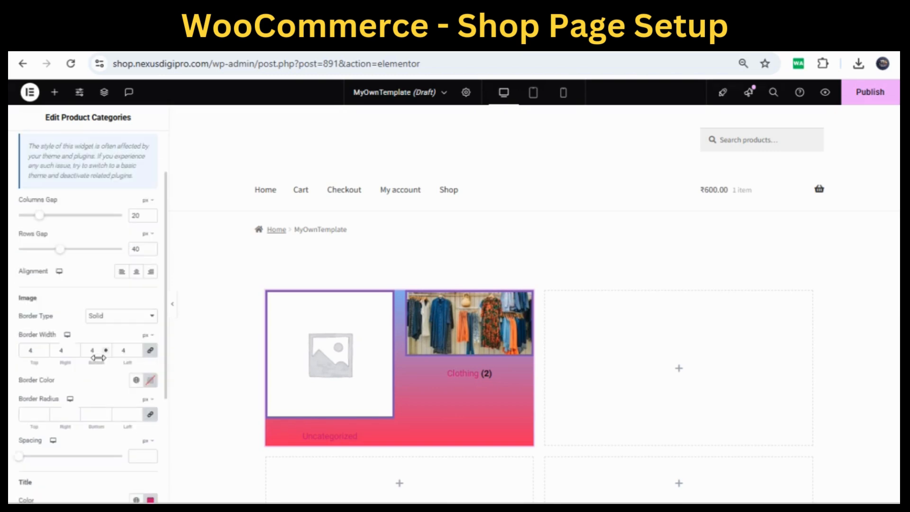
scroll(45, 318, "down", 1)
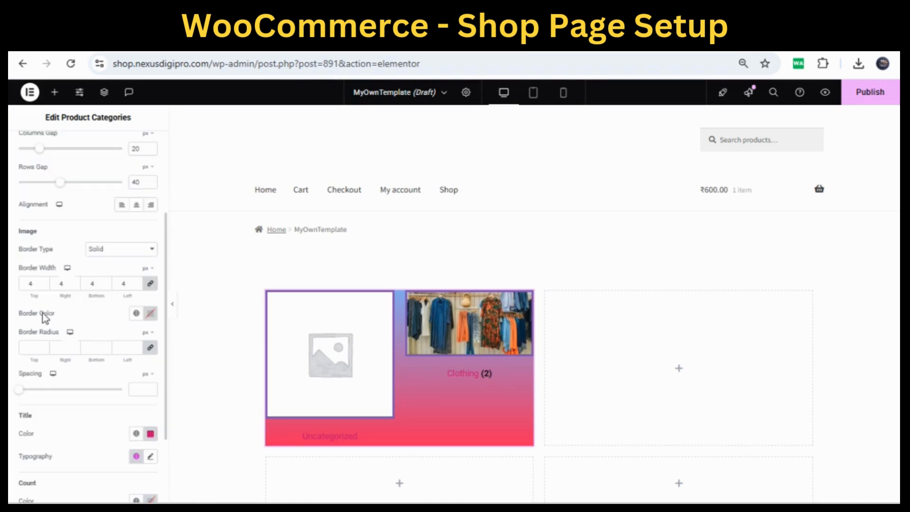
scroll(45, 318, "down", 1)
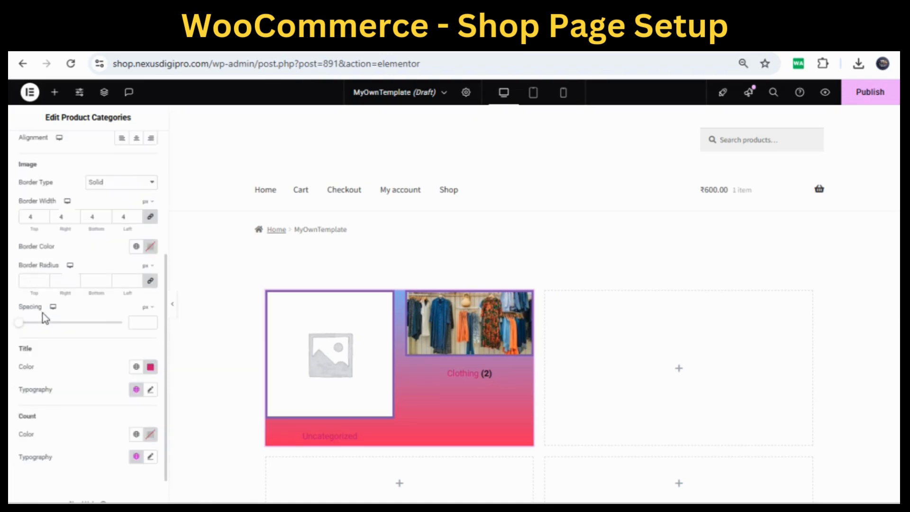
left_click(150, 367)
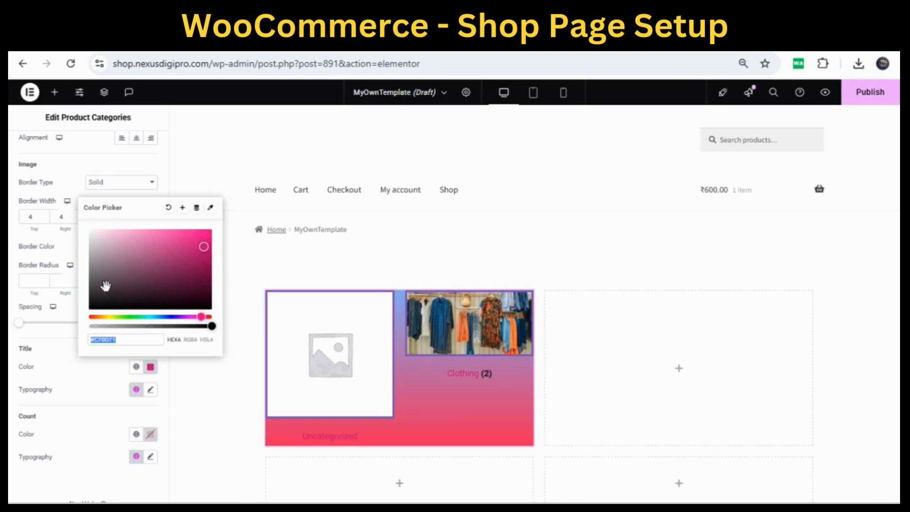
left_click(196, 303)
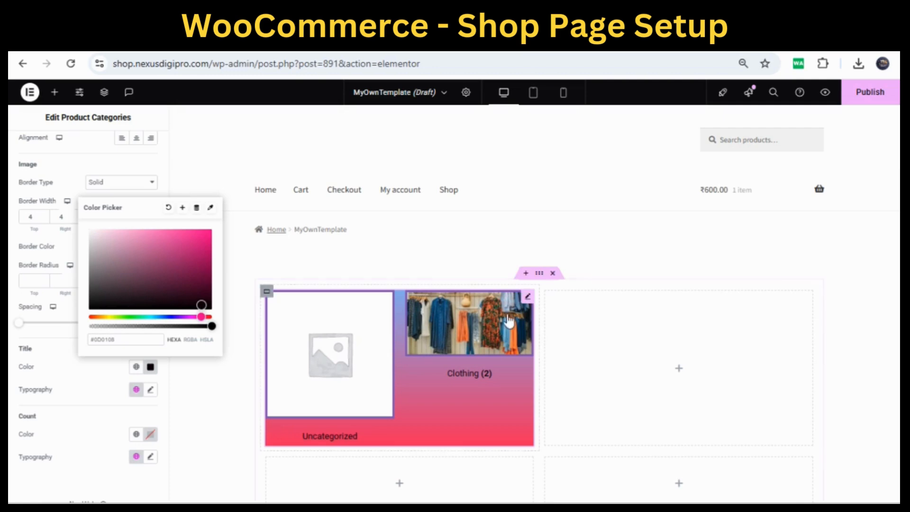
left_click(530, 301)
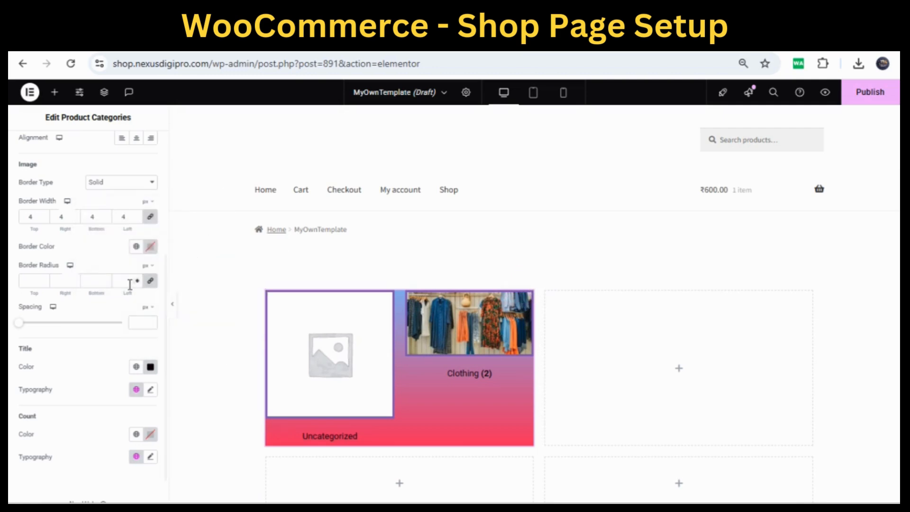
Add a WooCommerce Products widget to the empty container beside the Product Categories widget.
scroll(105, 271, "up", 5)
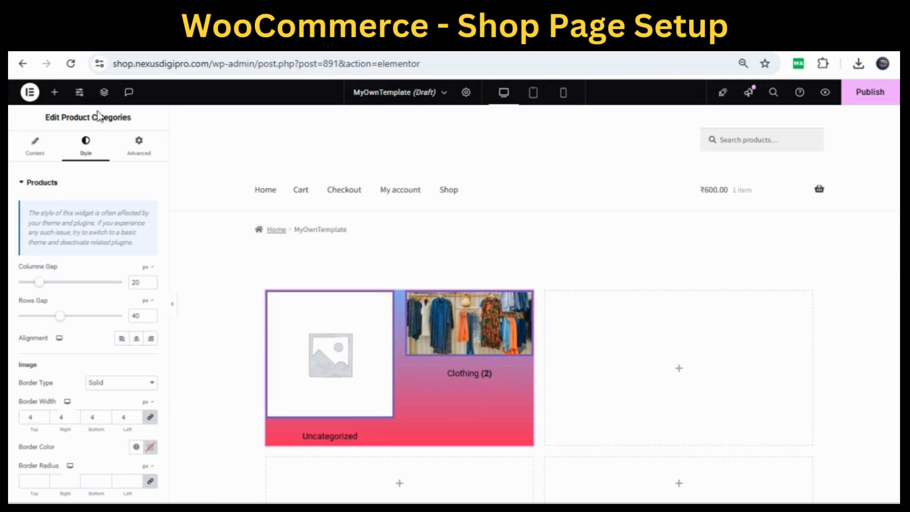
left_click(55, 93)
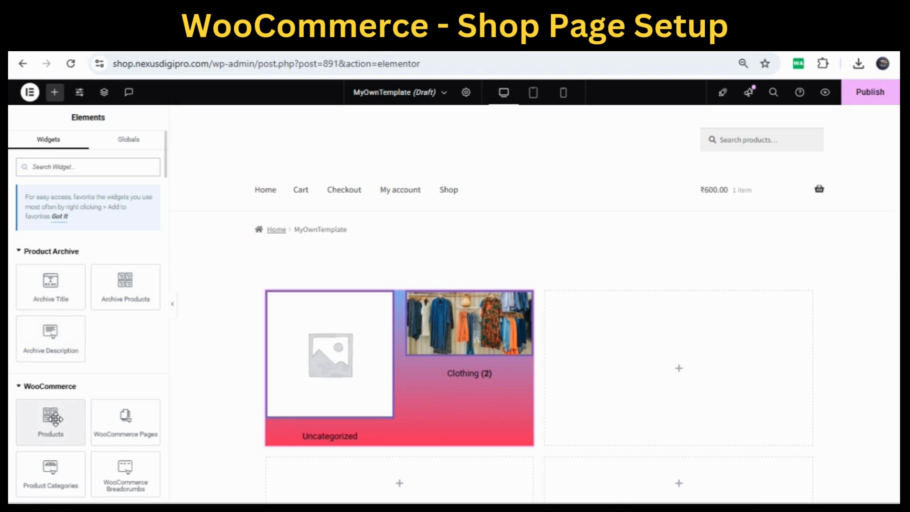
scroll(53, 419, "down", 1)
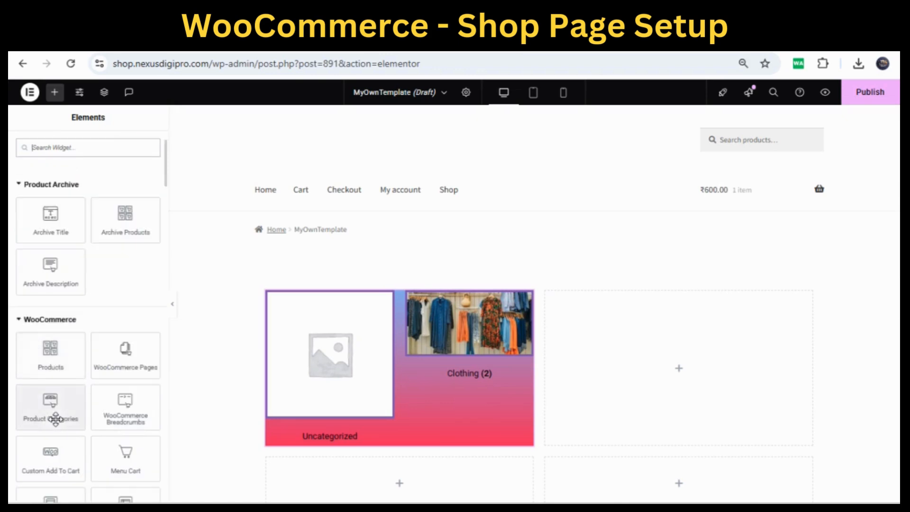
left_click_drag(53, 353, 696, 365)
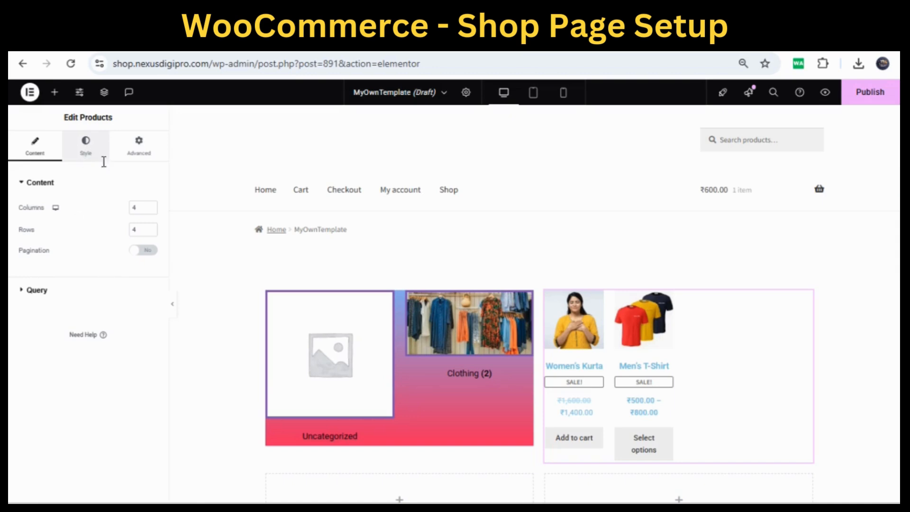
Set the Products widget's columns gap to 22 px and rows gap to 49 px.
left_click(87, 145)
scroll(97, 291, "down", 1)
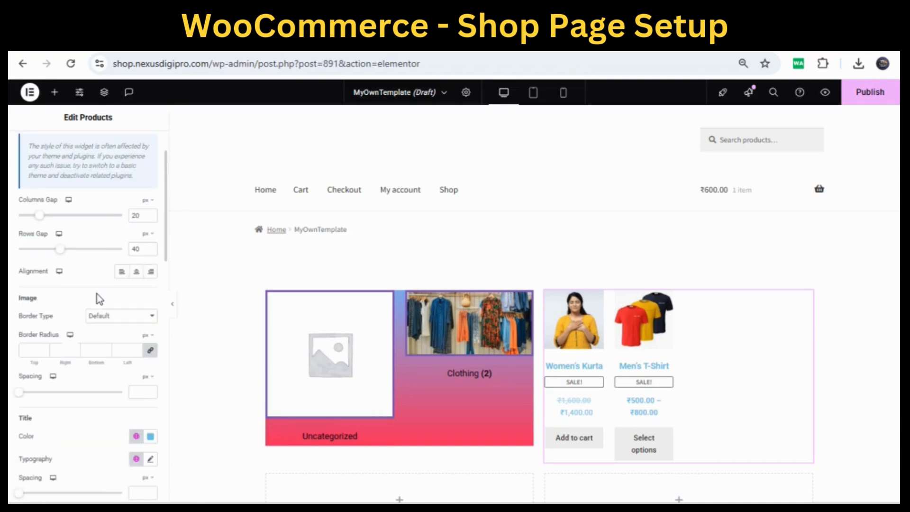
mouse_move(40, 219)
left_mouse_down()
mouse_move(74, 223)
mouse_move(31, 223)
mouse_move(41, 223)
left_mouse_up()
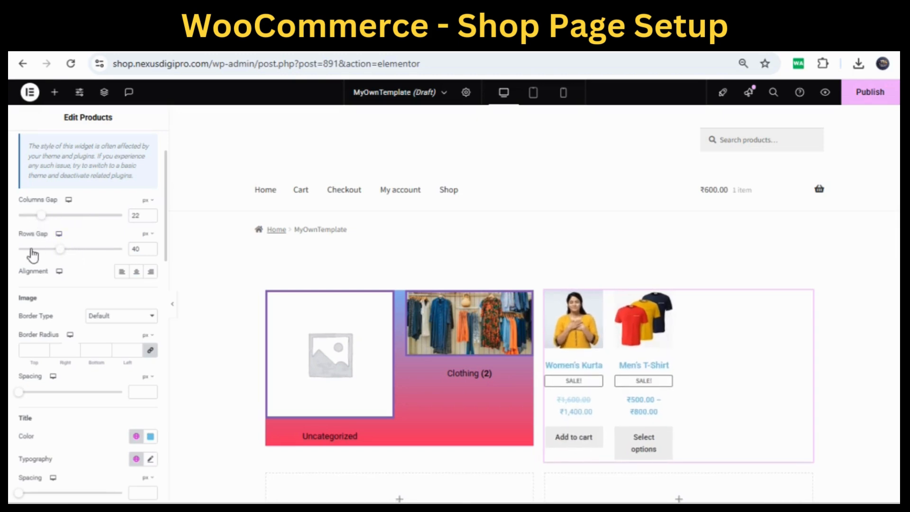
left_click_drag(43, 250, 68, 252)
Give the product images in the Products widget a solid border.
scroll(56, 311, "down", 2)
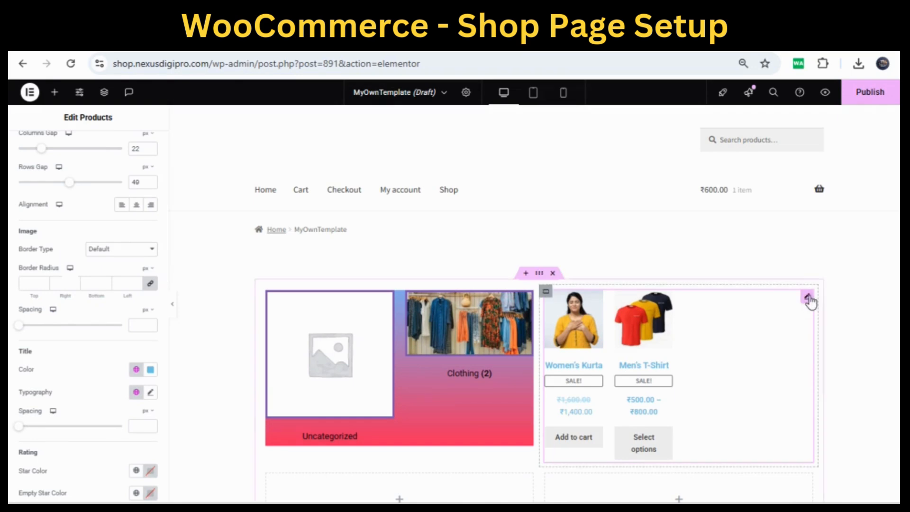
left_click(152, 259)
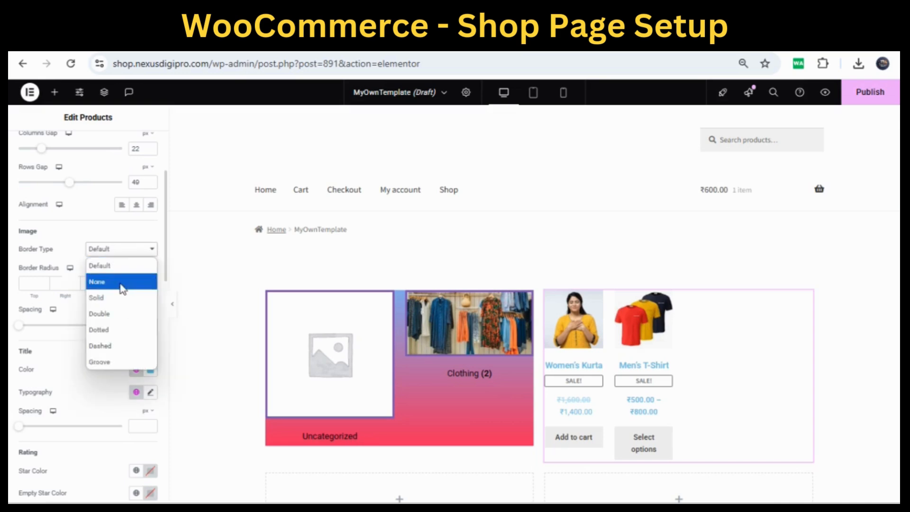
left_click(112, 297)
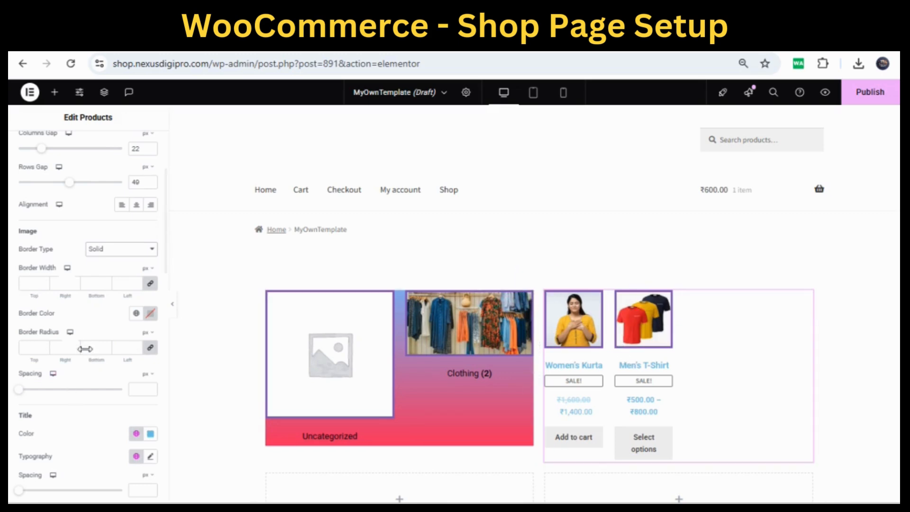
Set the product title color in the Products widget to near-black, #010608, and close the color picker.
scroll(86, 381, "down", 2)
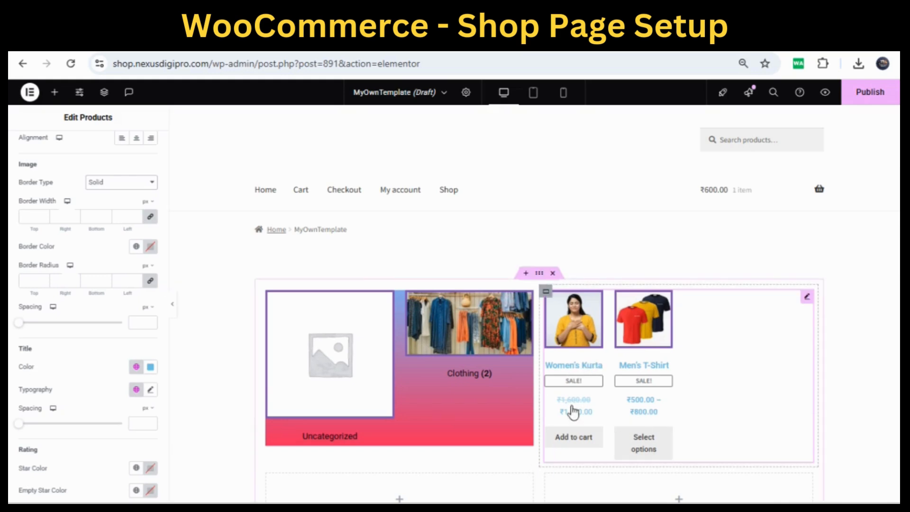
left_click(150, 368)
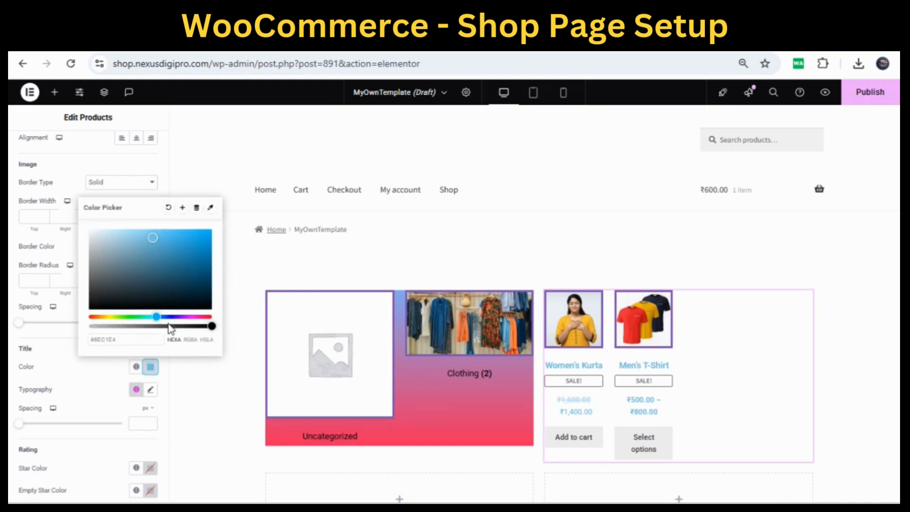
left_click(197, 306)
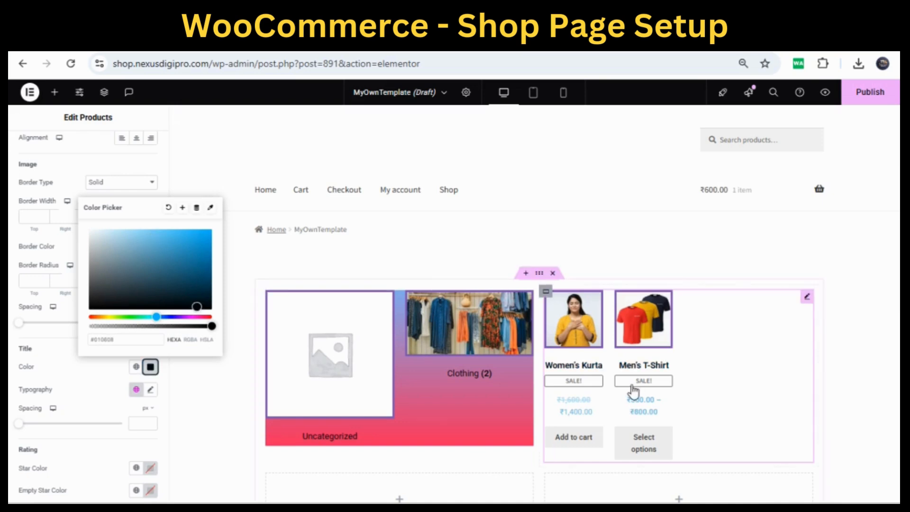
left_click(806, 297)
Give the Products widget a classic solid background in dark green, then collapse the background settings.
scroll(126, 331, "up", 3)
scroll(126, 332, "up", 2)
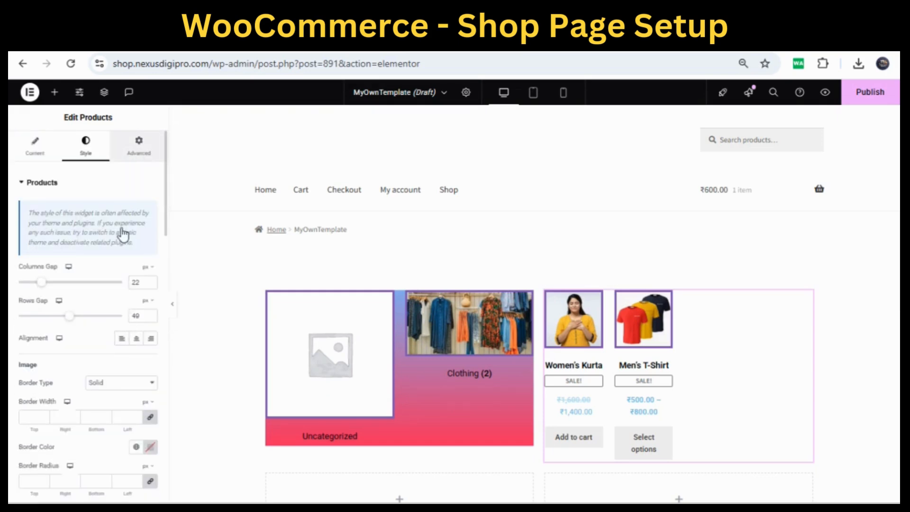
left_click(139, 146)
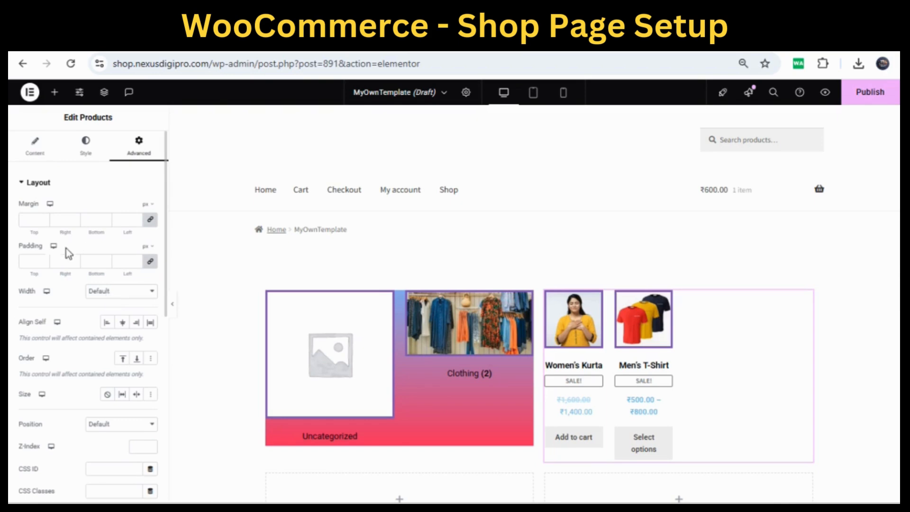
scroll(93, 325, "down", 8)
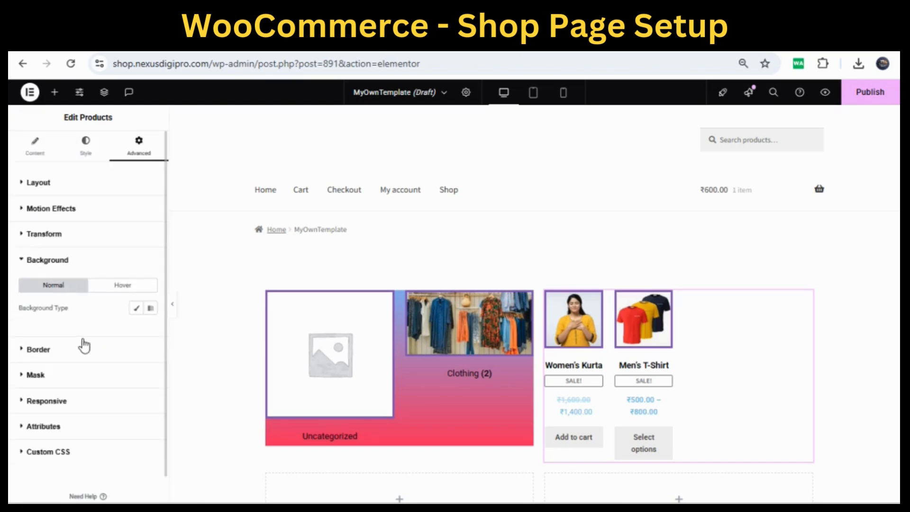
left_click(136, 309)
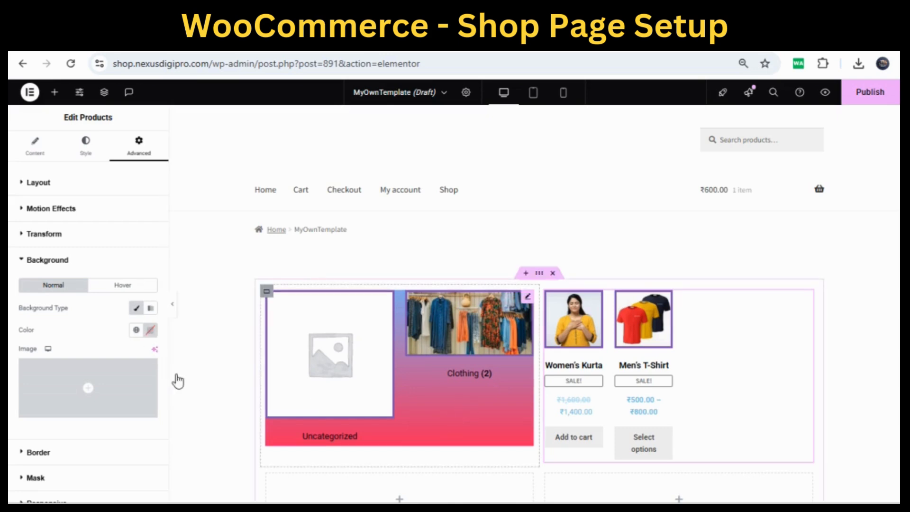
left_click(151, 330)
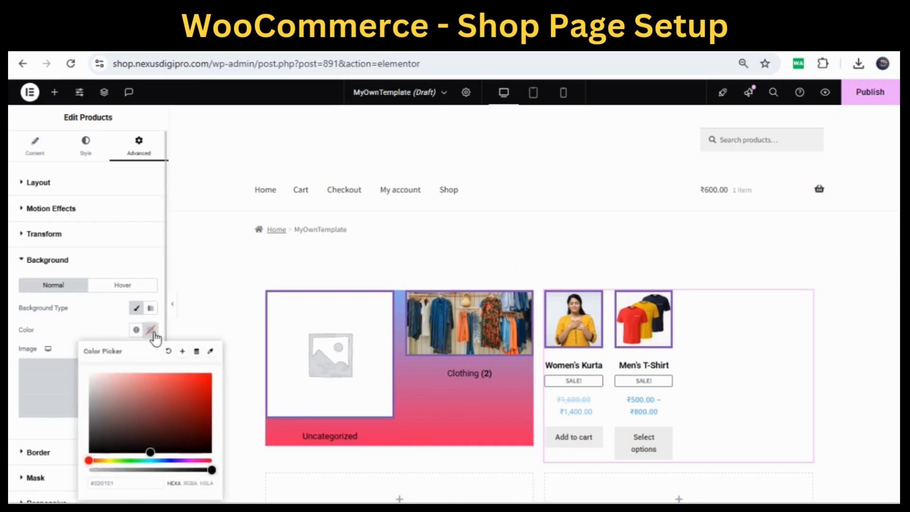
left_click(127, 460)
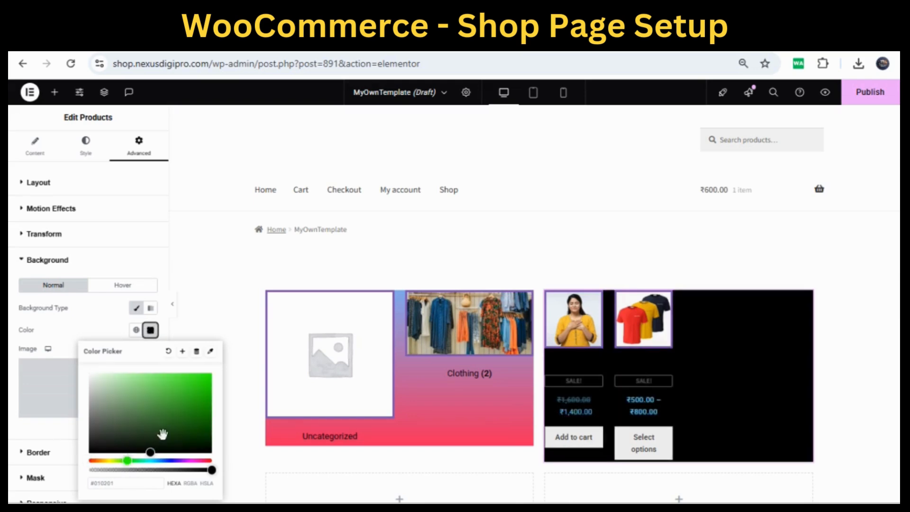
left_click(175, 387)
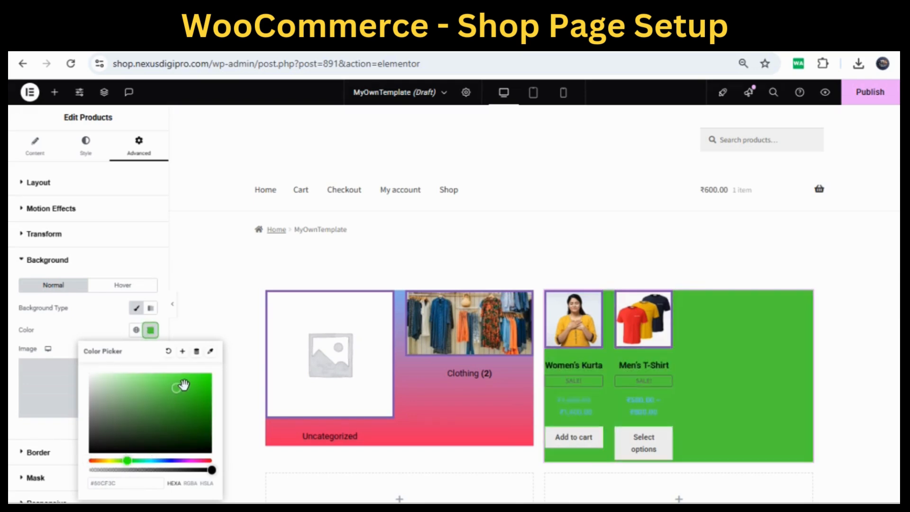
left_click_drag(184, 385, 163, 381)
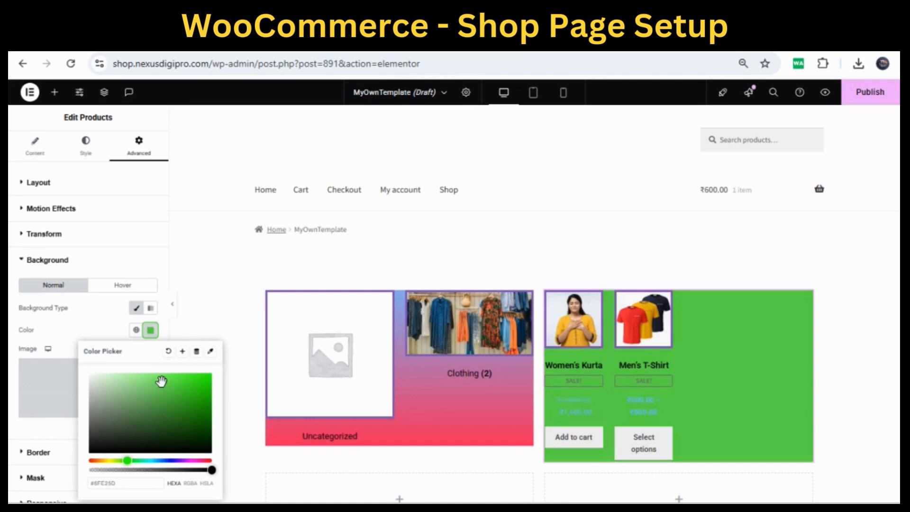
left_click(207, 383)
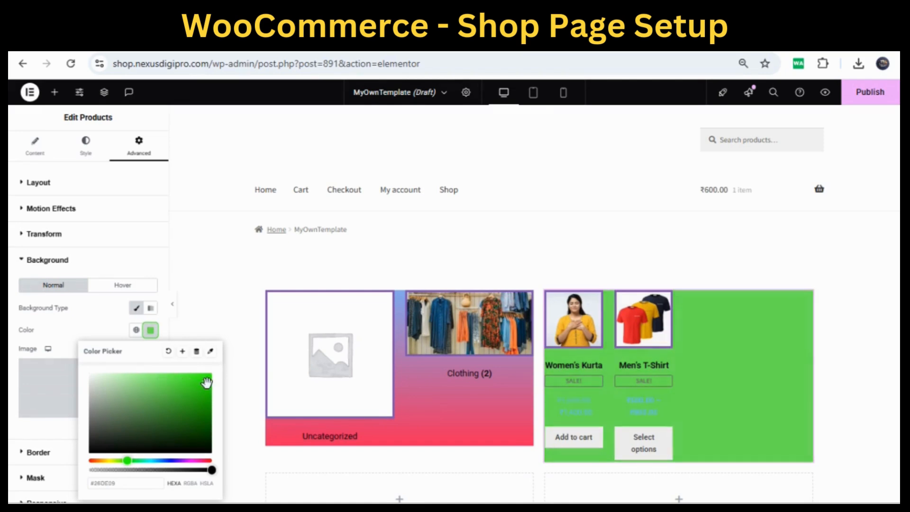
left_click_drag(201, 386, 185, 395)
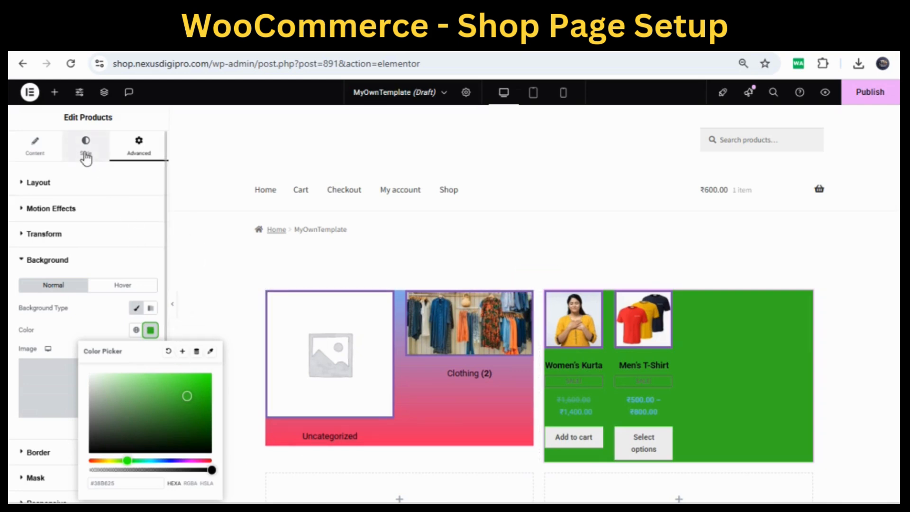
left_click(24, 260)
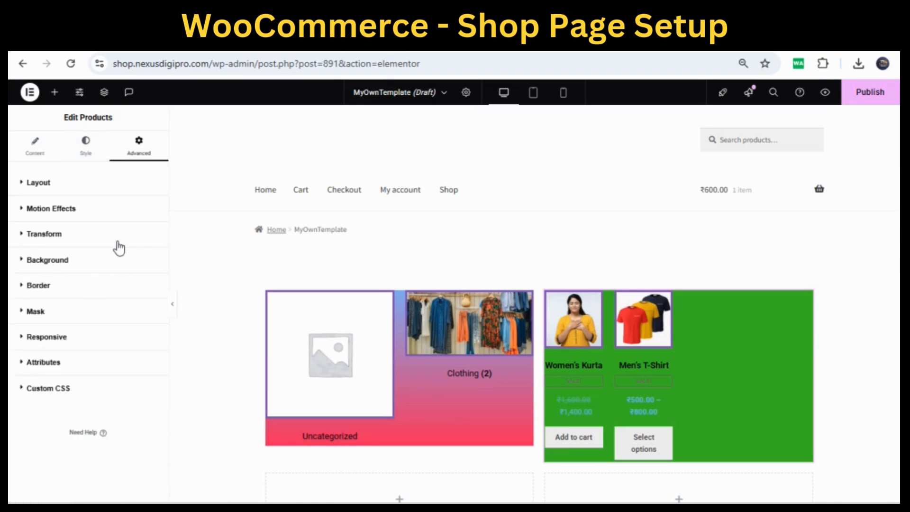
Set the background color of the product buttons in the Products widget to bright lime, #BCFF02.
left_click(86, 150)
scroll(94, 288, "down", 5)
scroll(95, 288, "down", 8)
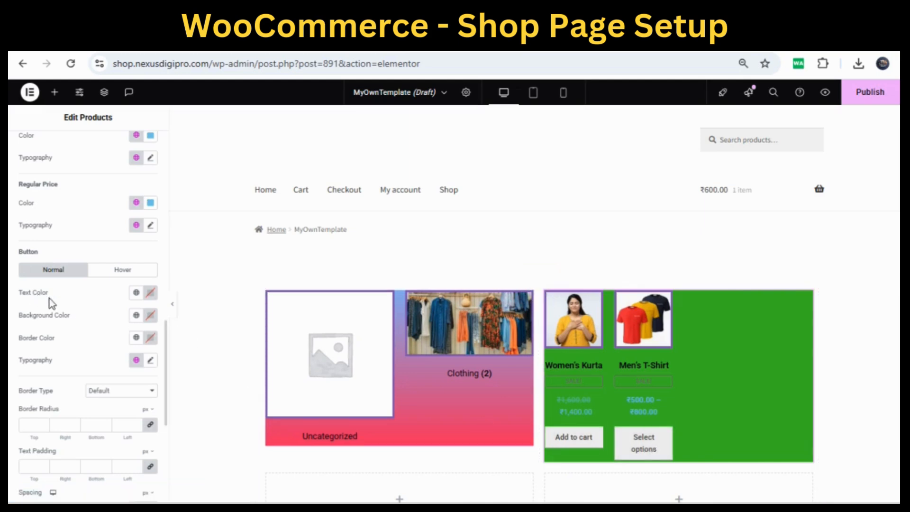
left_click(150, 315)
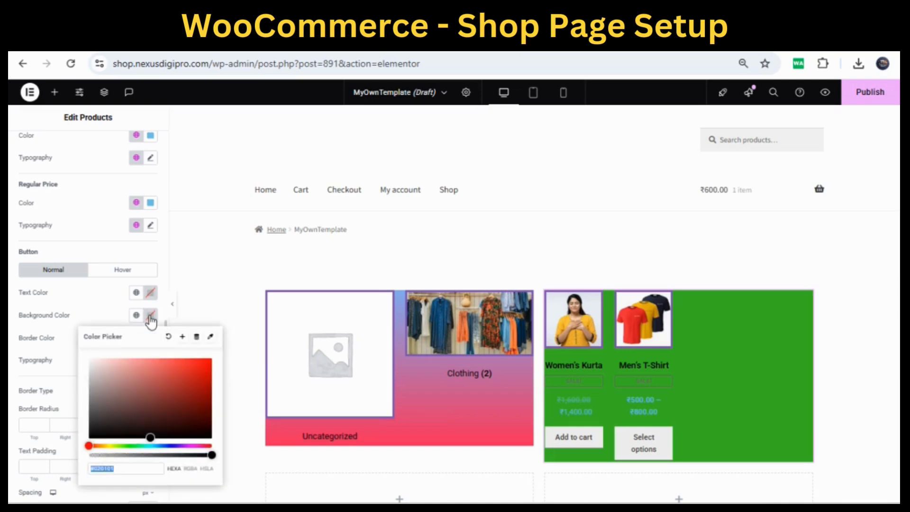
left_click(115, 445)
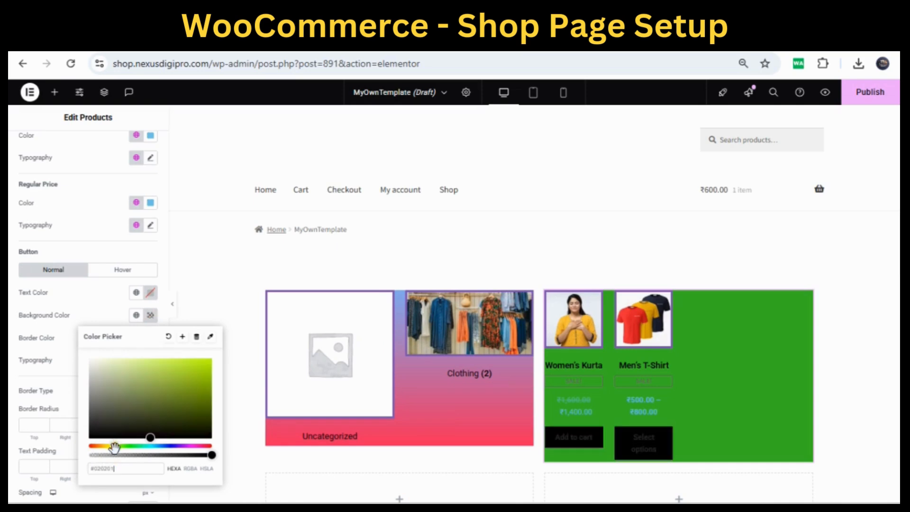
left_click(203, 370)
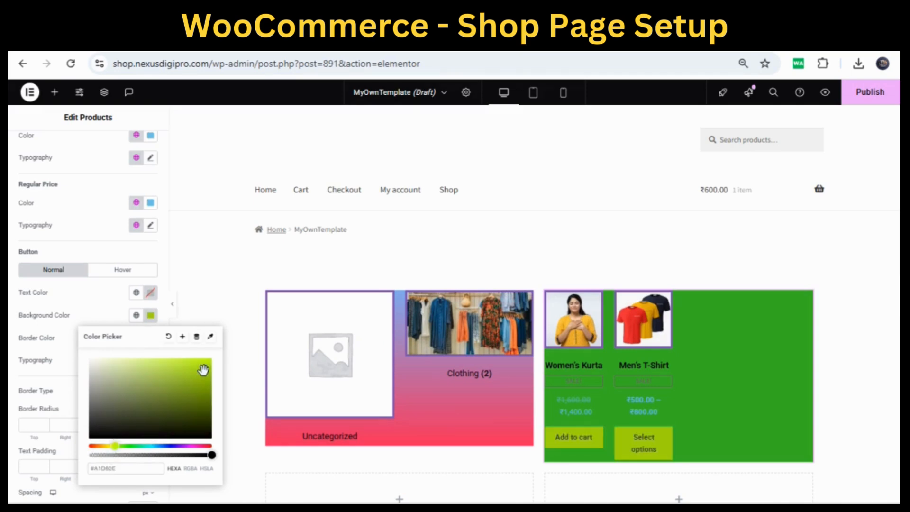
left_click(211, 358)
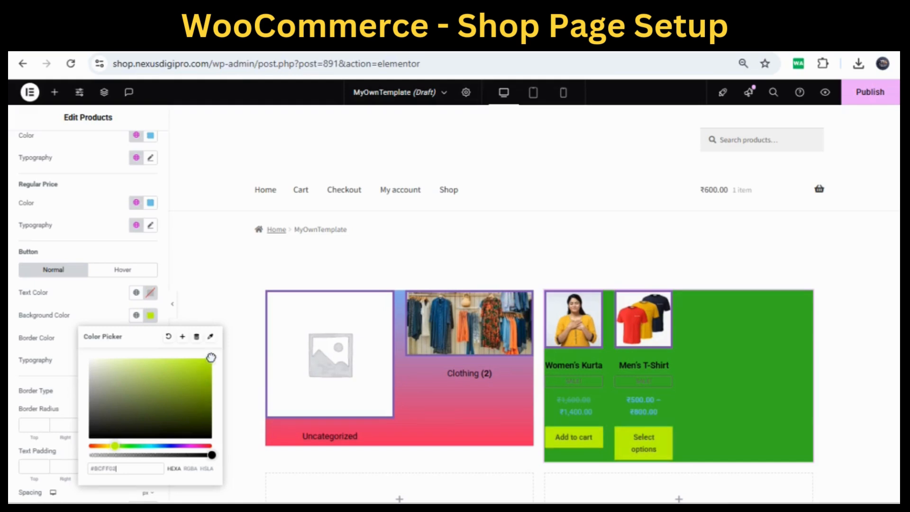
Set the text color of the product buttons to bright red and close the color picker.
left_click(150, 294)
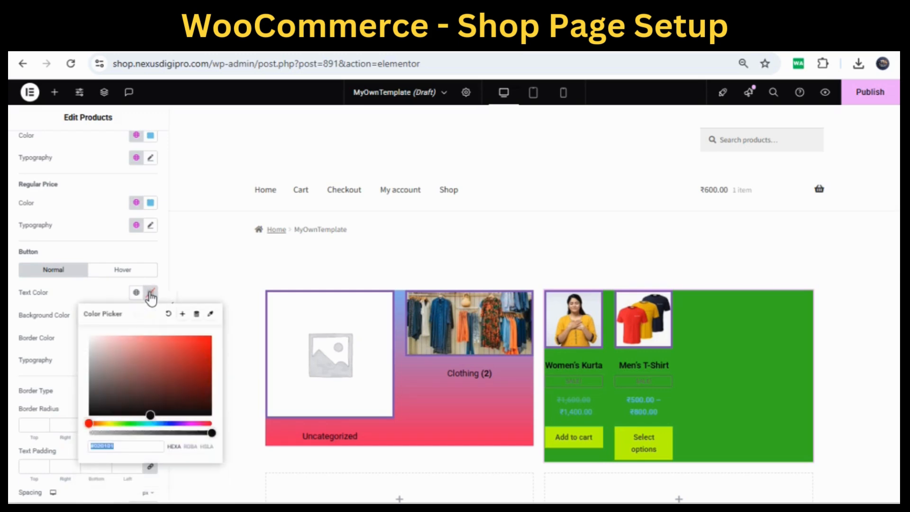
left_click(207, 346)
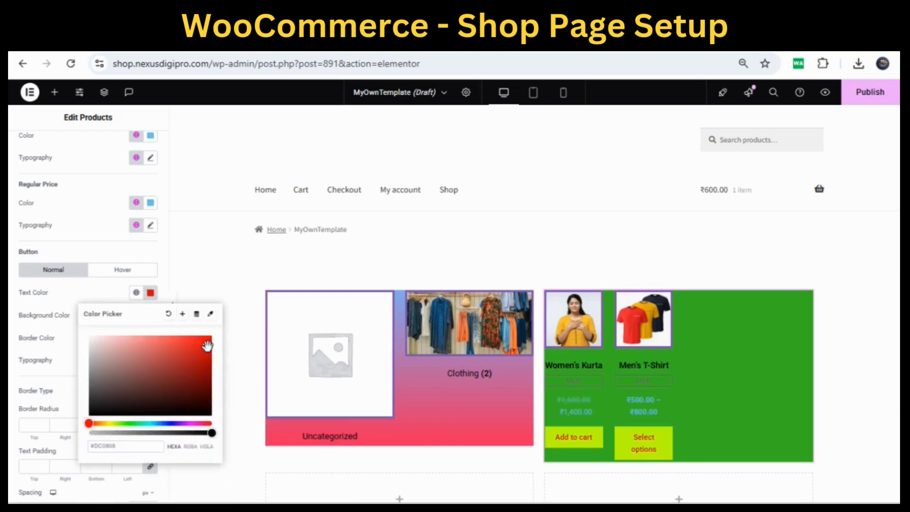
left_click_drag(206, 348, 205, 337)
left_click(34, 295)
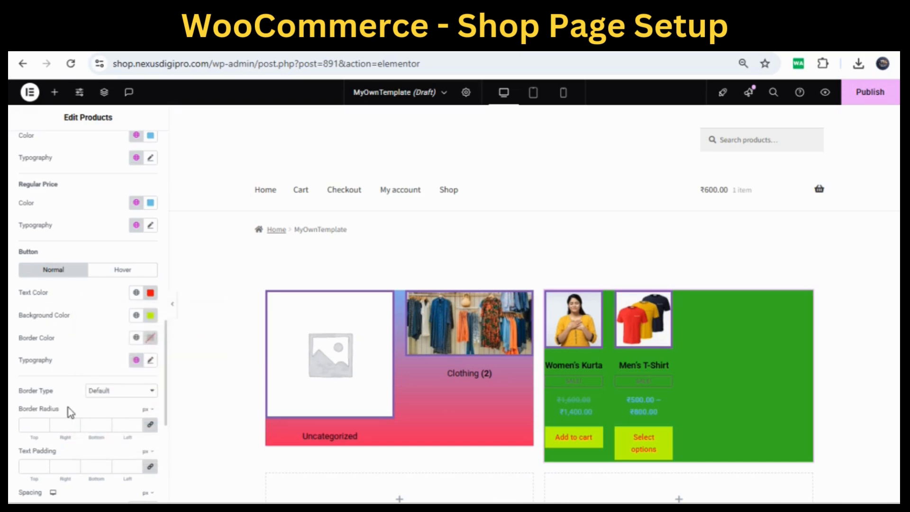
Round the product buttons with a border radius of 20 px on all four corners.
scroll(52, 420, "down", 1)
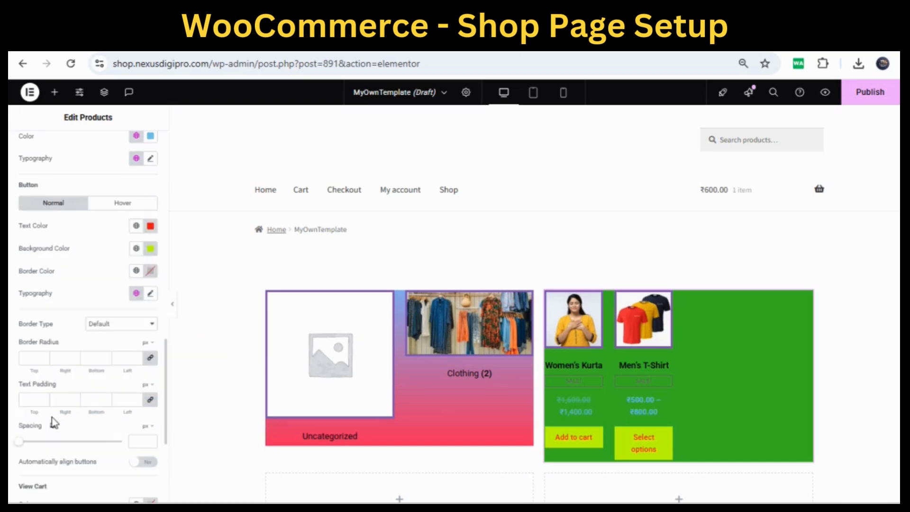
left_click(44, 359)
left_click(44, 359)
left_click_drag(40, 359, 10, 362)
type("20")
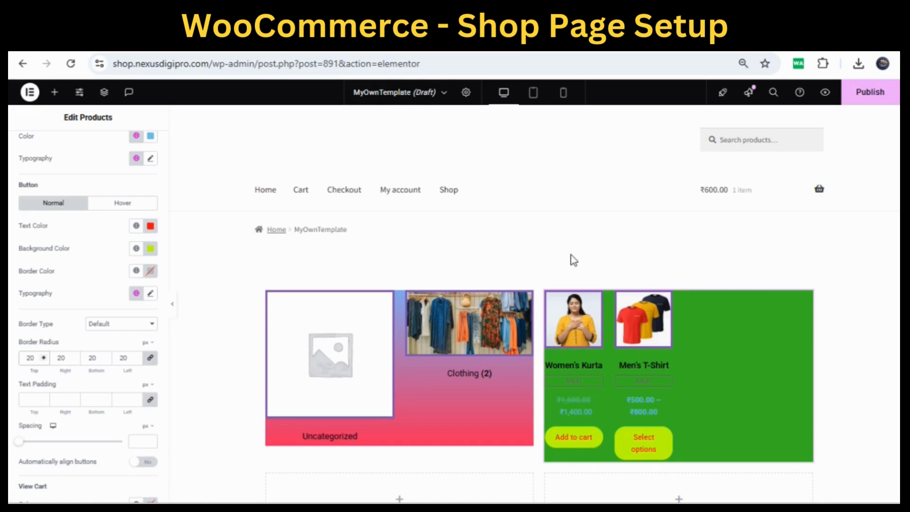
Publish MyOwnTemplate and save it without adding a display condition.
left_click(872, 93)
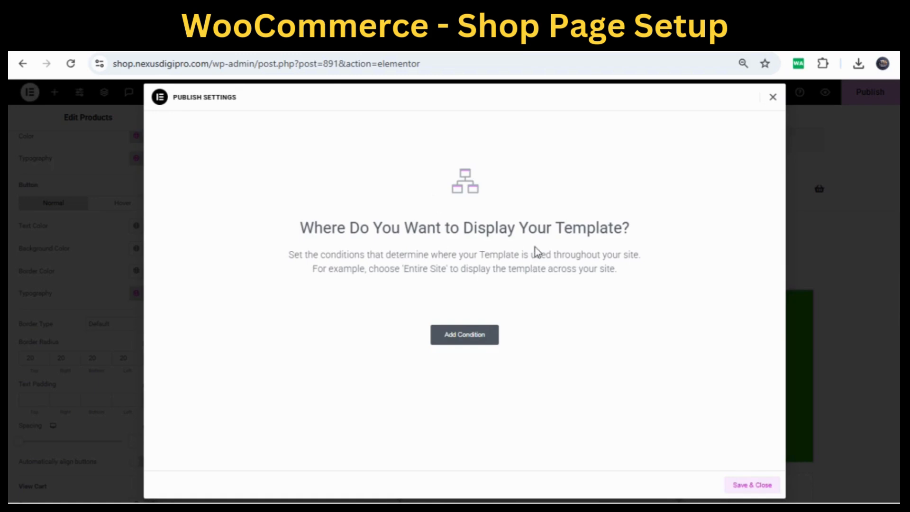
left_click(752, 485)
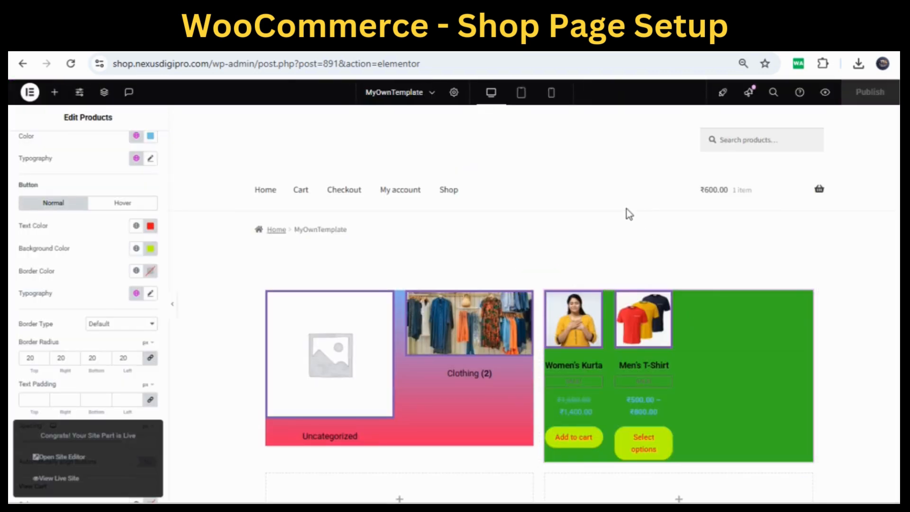
Switch to the live Shop page, reload it and examine whether its product layout reflects the published template.
left_click(552, 47)
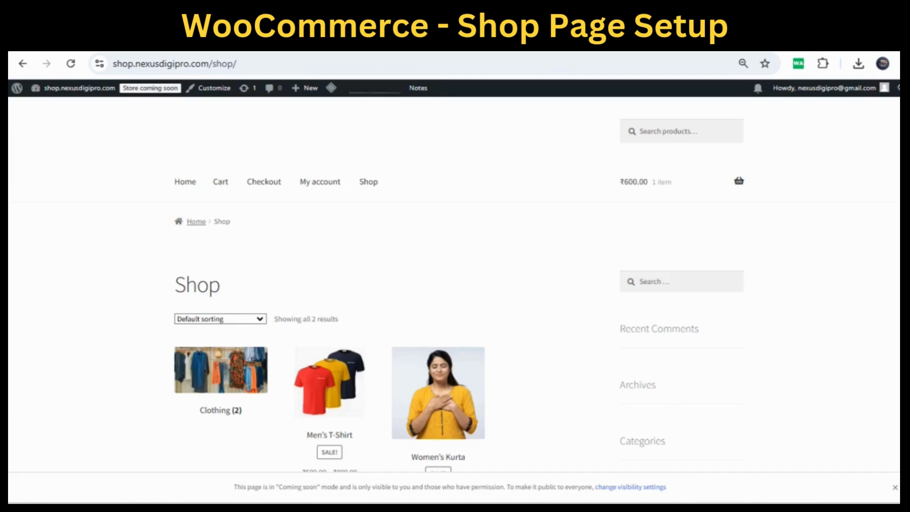
left_click(71, 64)
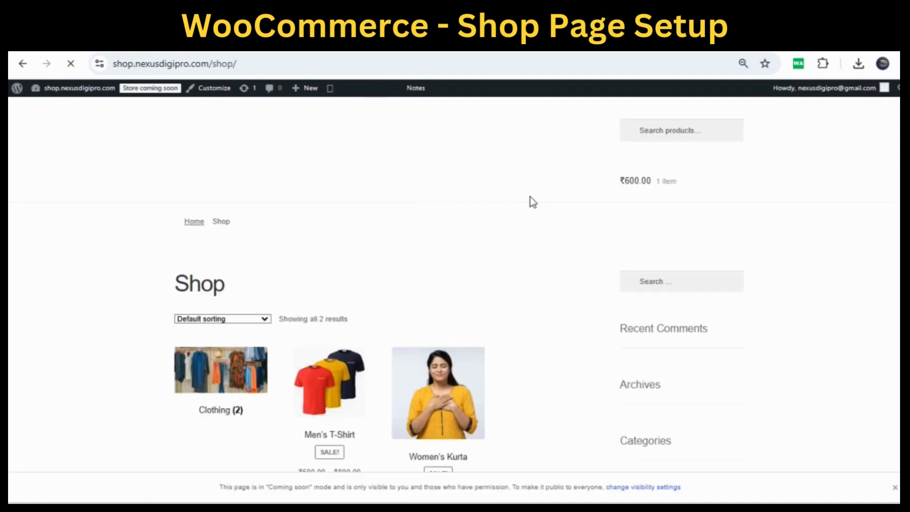
left_click(377, 191)
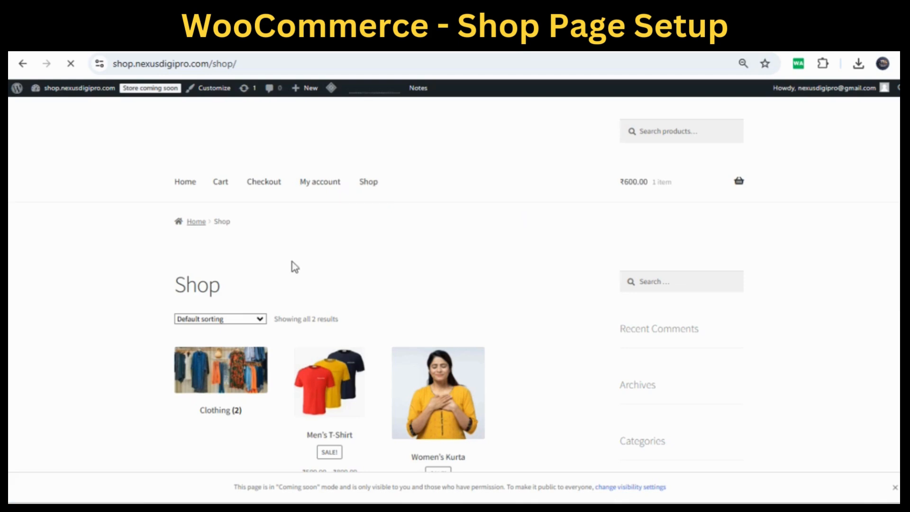
scroll(545, 392, "down", 3)
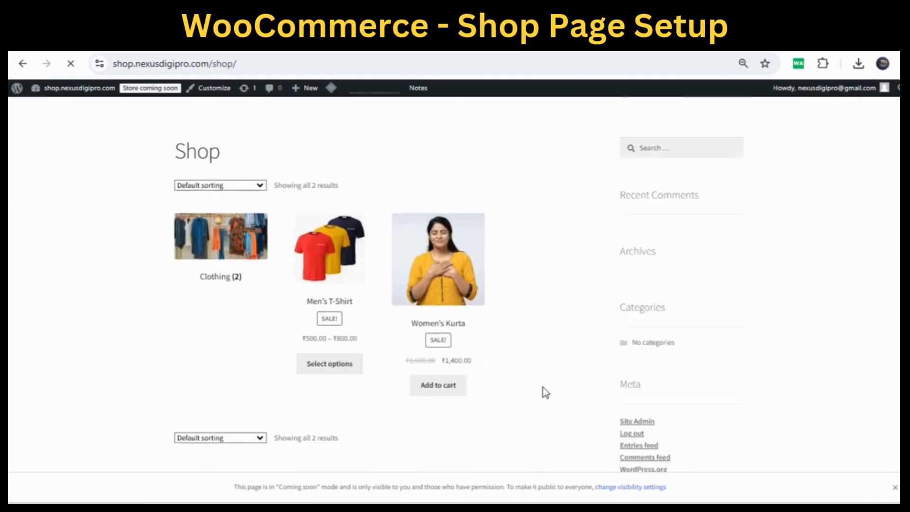
scroll(545, 392, "up", 2)
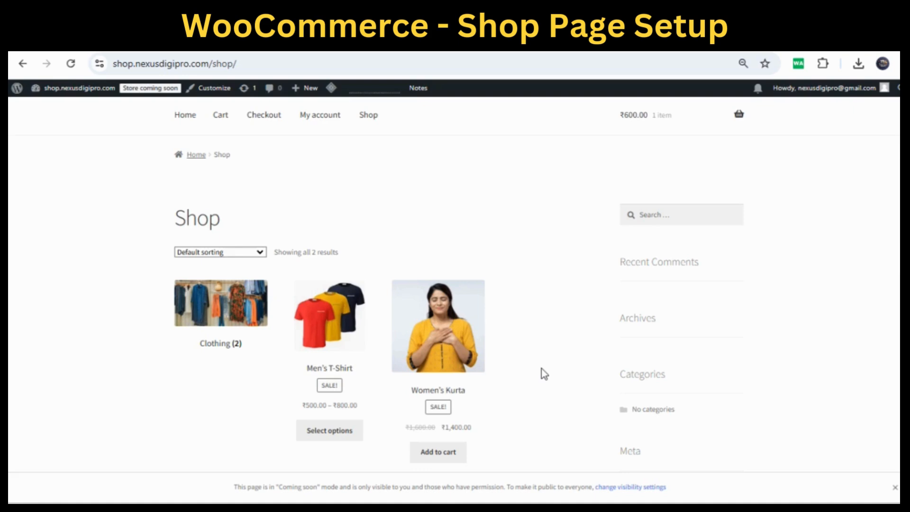
scroll(541, 369, "down", 2)
scroll(541, 368, "up", 2)
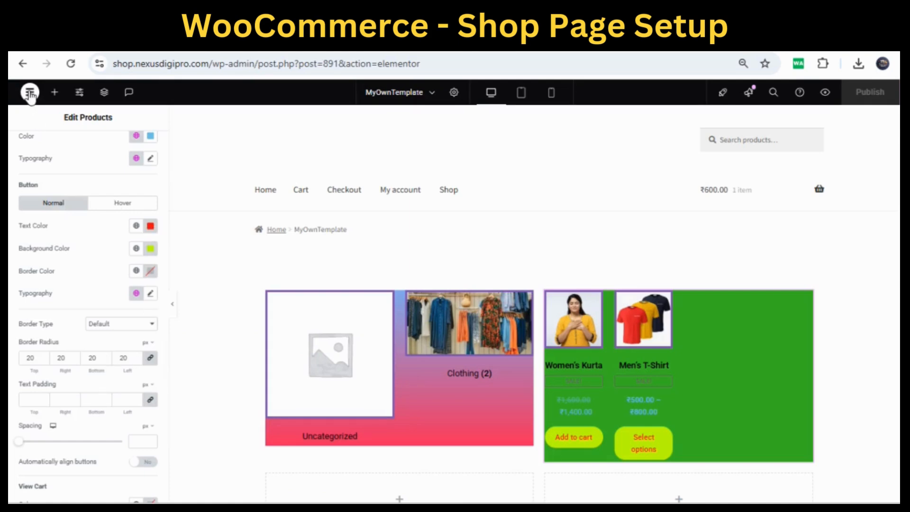
Return to the template editor, exit Elementor to WordPress and open the list of all site pages.
left_click(29, 93)
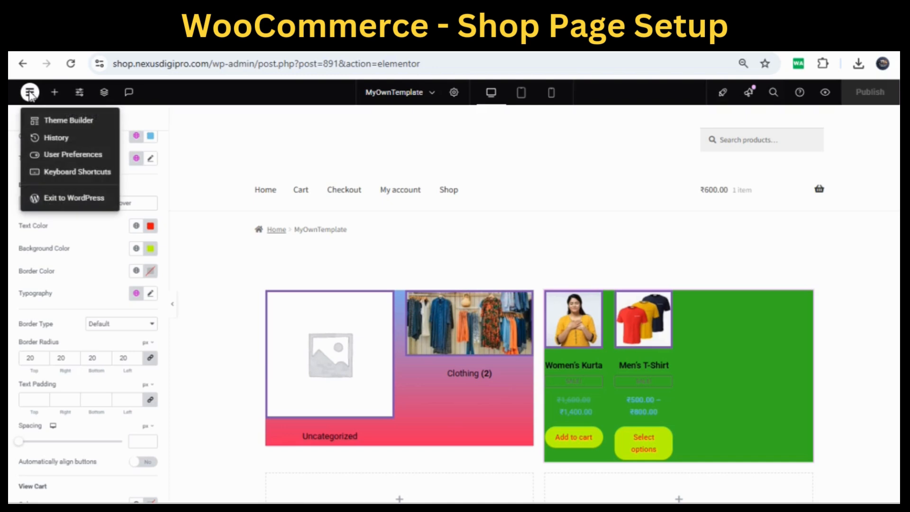
left_click(54, 199)
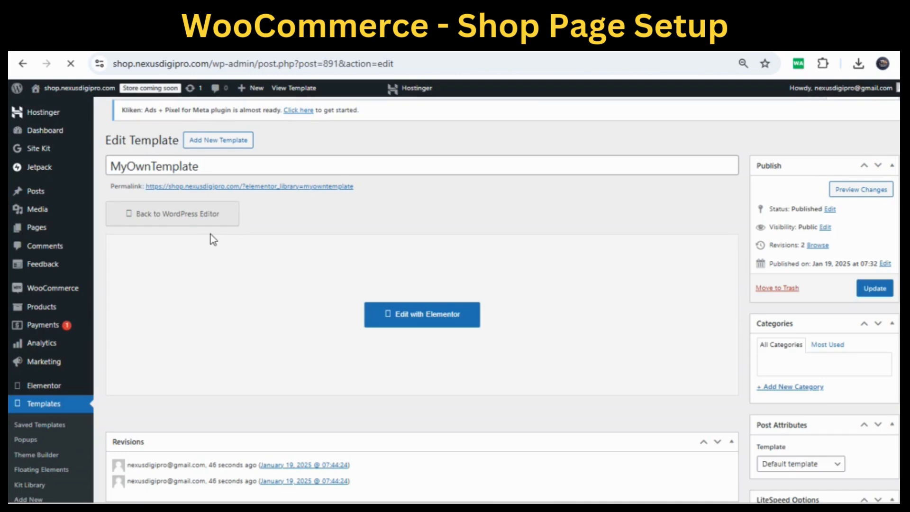
left_click(40, 233)
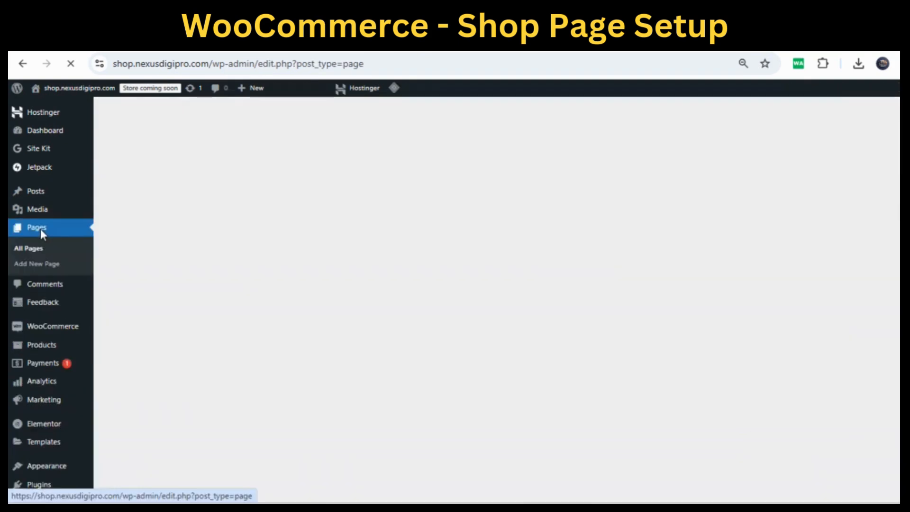
mouse_move(137, 370)
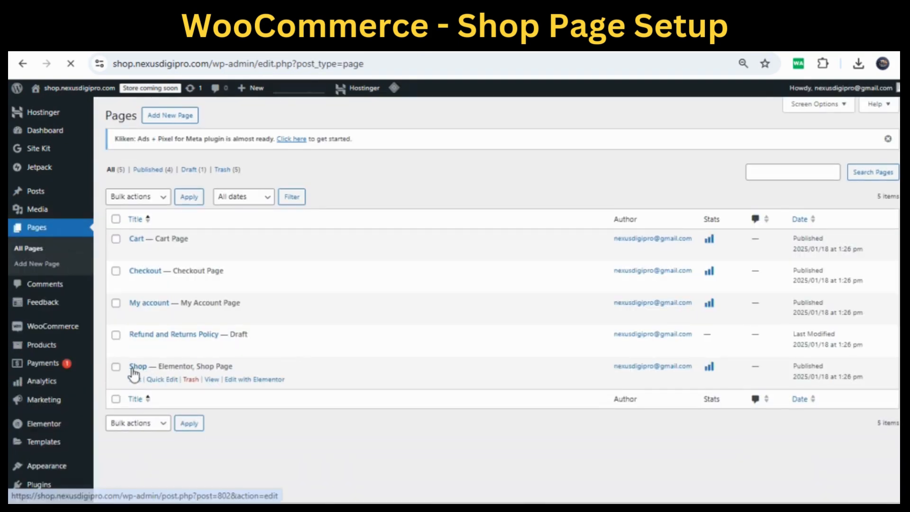
mouse_move(140, 246)
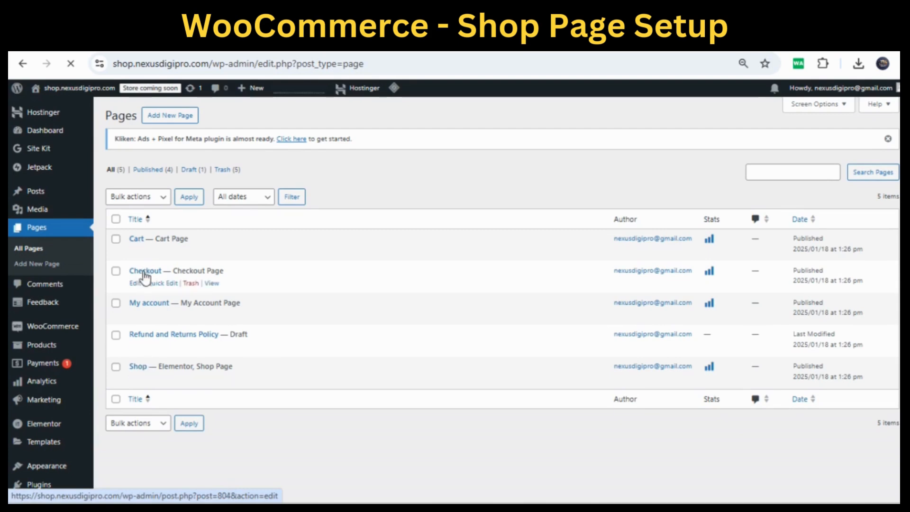
mouse_move(152, 343)
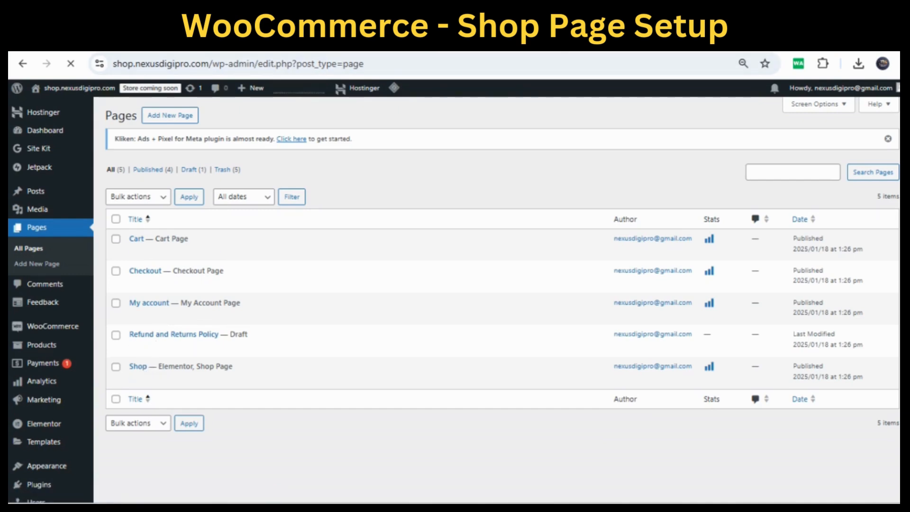
Check the live Shop page, return to the template's publish settings and remove its existing Shop Page display condition.
left_click(515, 44)
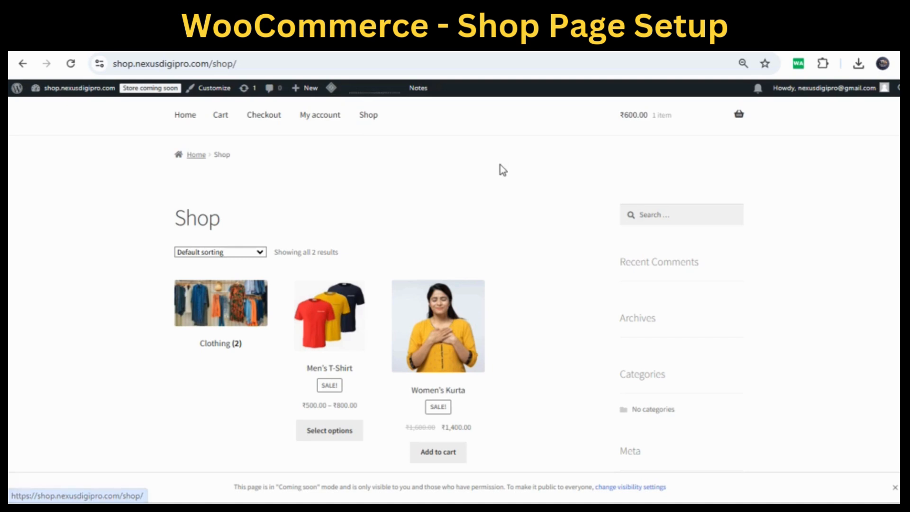
left_click(331, 44)
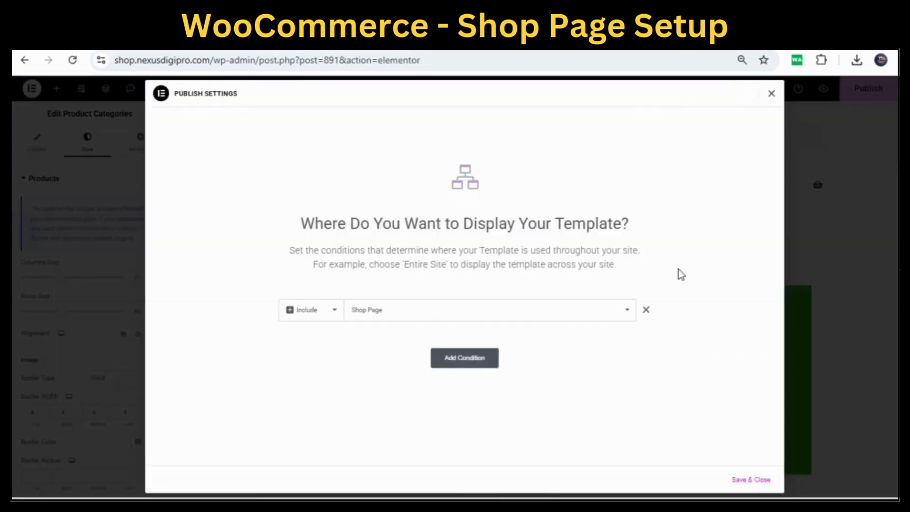
left_click(646, 311)
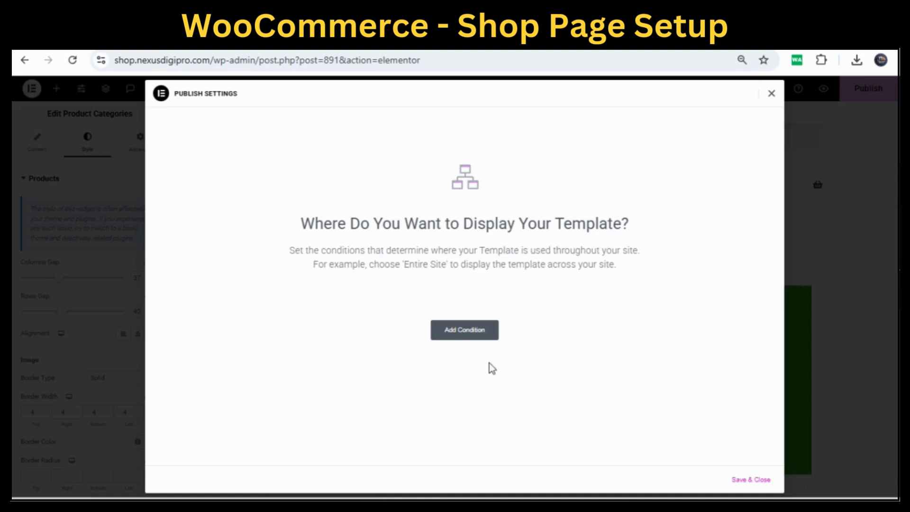
Add an Include display condition for the Shop Page to the template and save it.
left_click(473, 335)
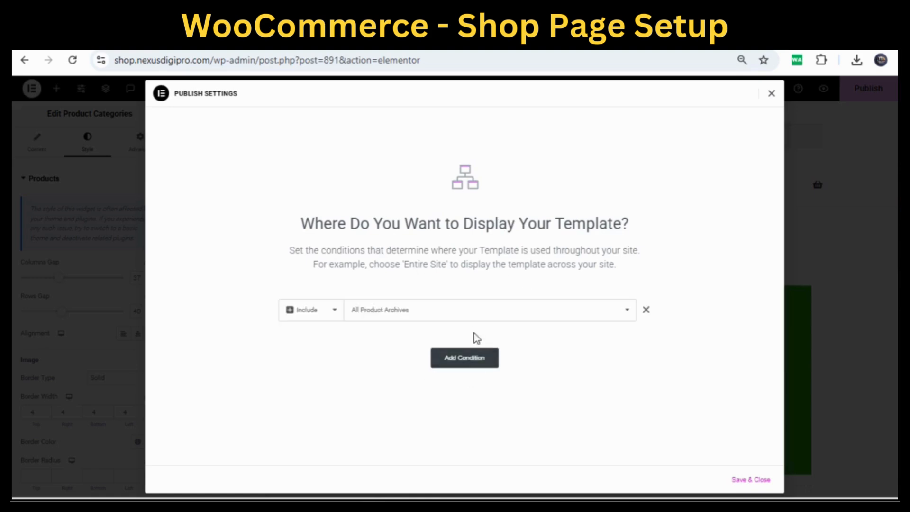
left_click(334, 310)
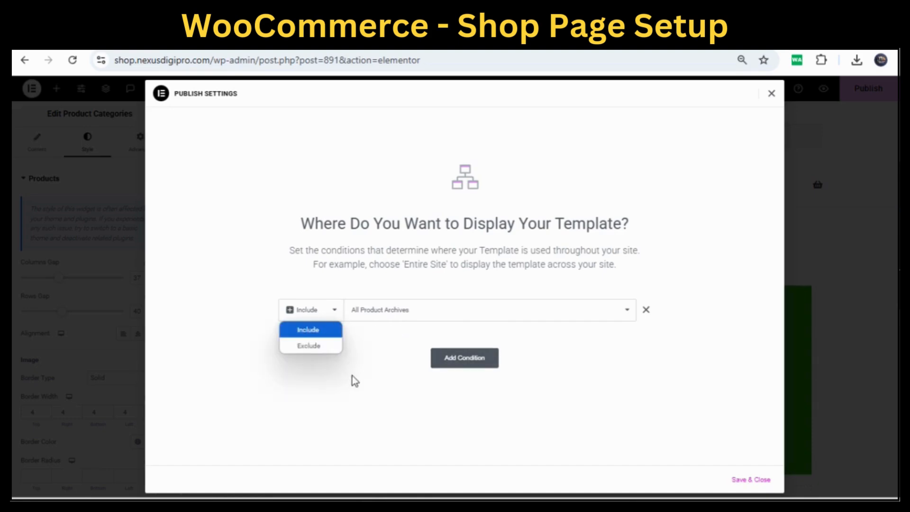
left_click(327, 331)
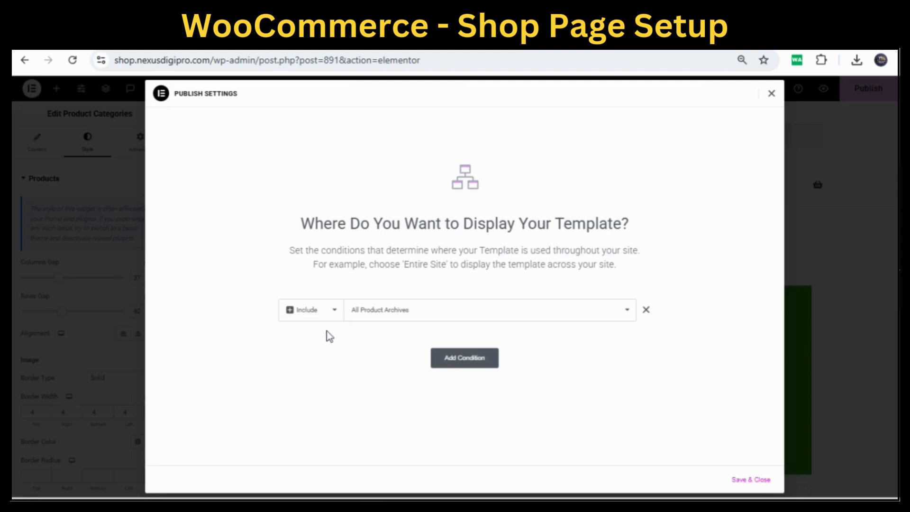
left_click(628, 310)
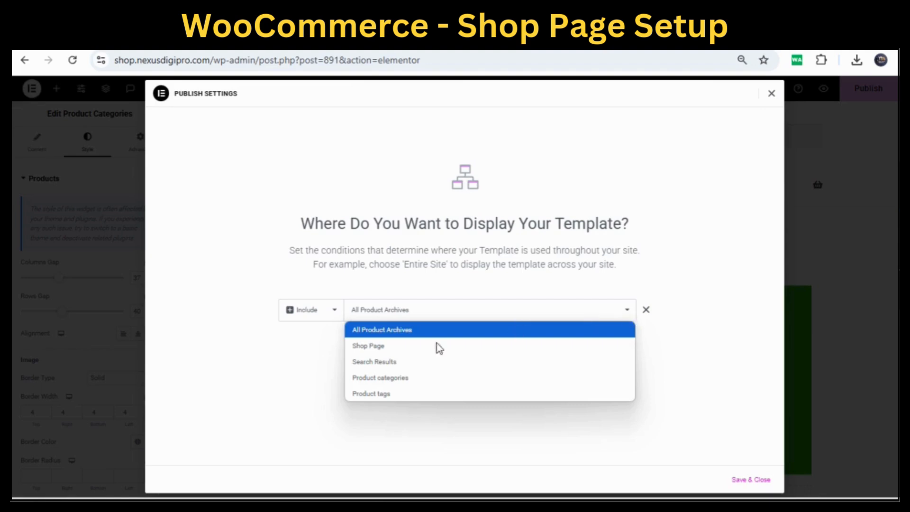
left_click(375, 348)
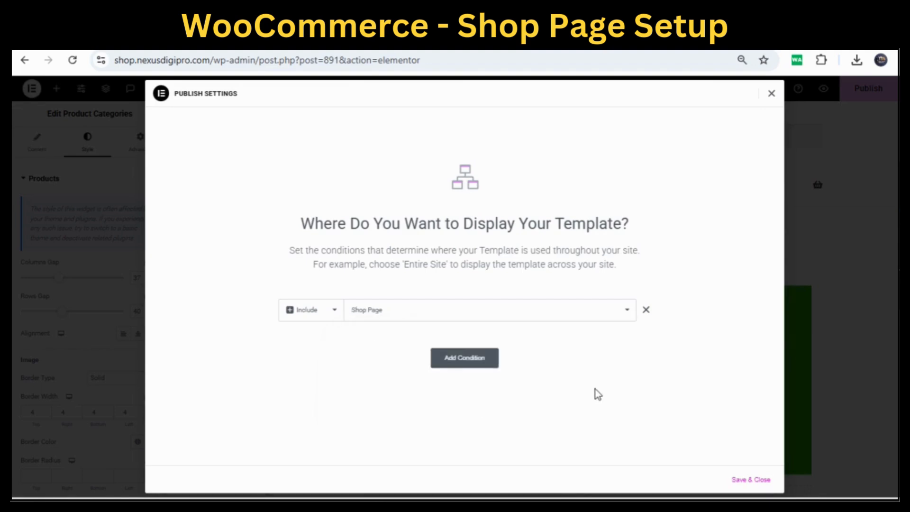
left_click(752, 480)
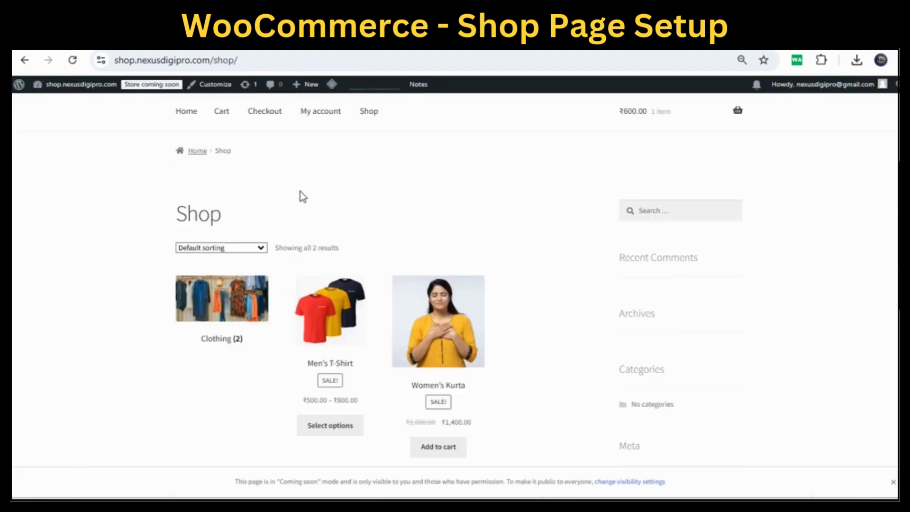
Open the live Shop page and its Clothing category to examine which layout each one uses.
left_click(370, 118)
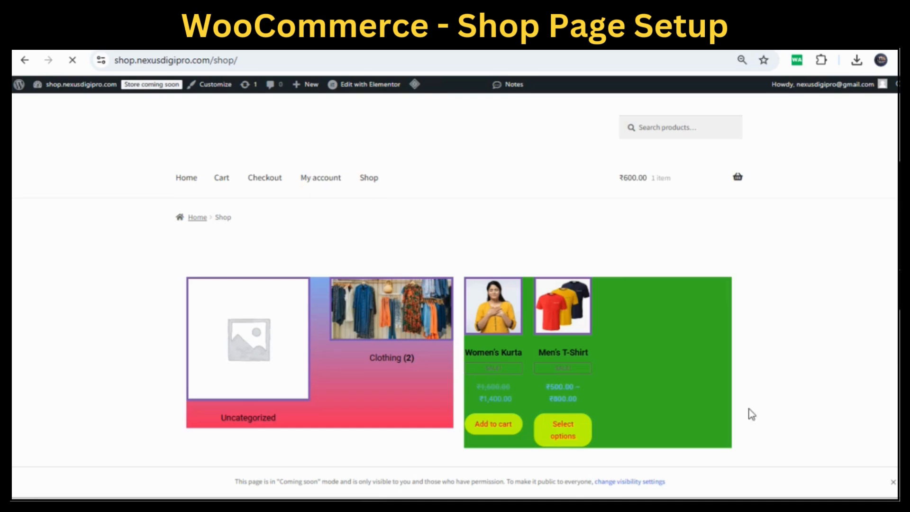
scroll(685, 369, "down", 2)
scroll(681, 364, "up", 2)
left_click(393, 360)
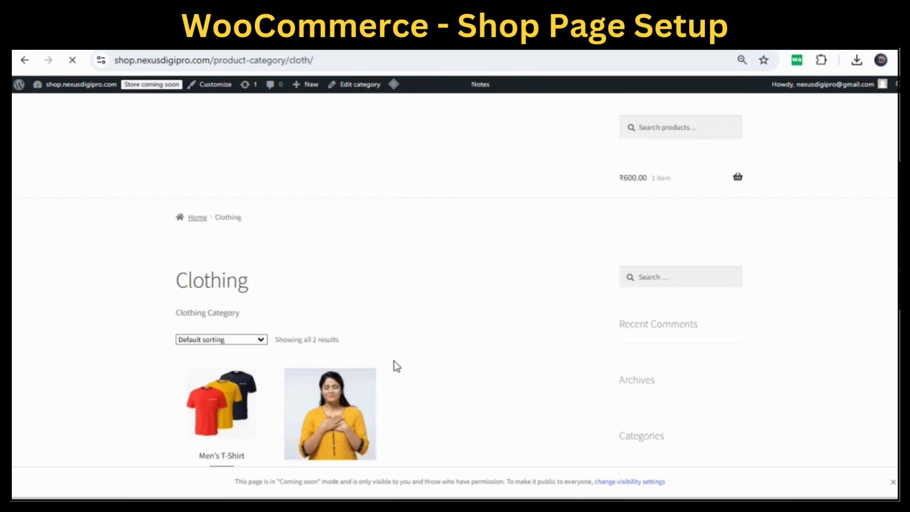
scroll(414, 361, "down", 3)
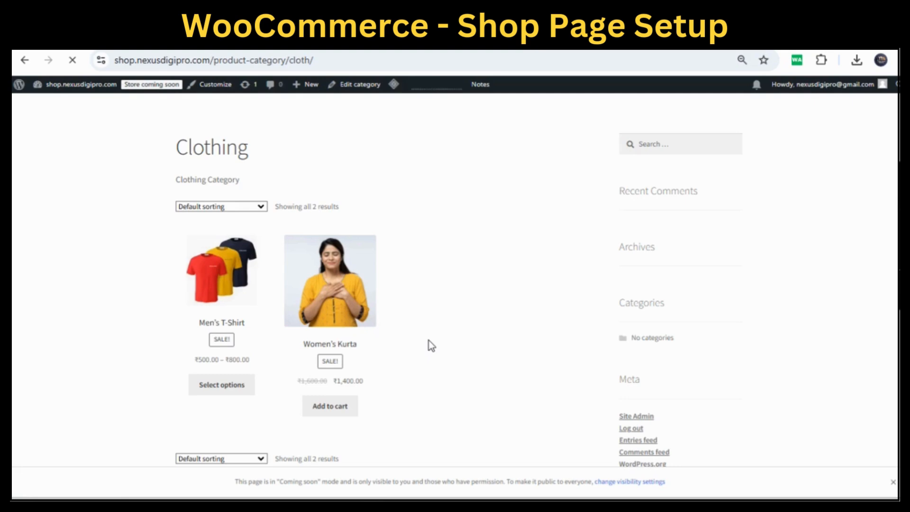
scroll(429, 345, "up", 3)
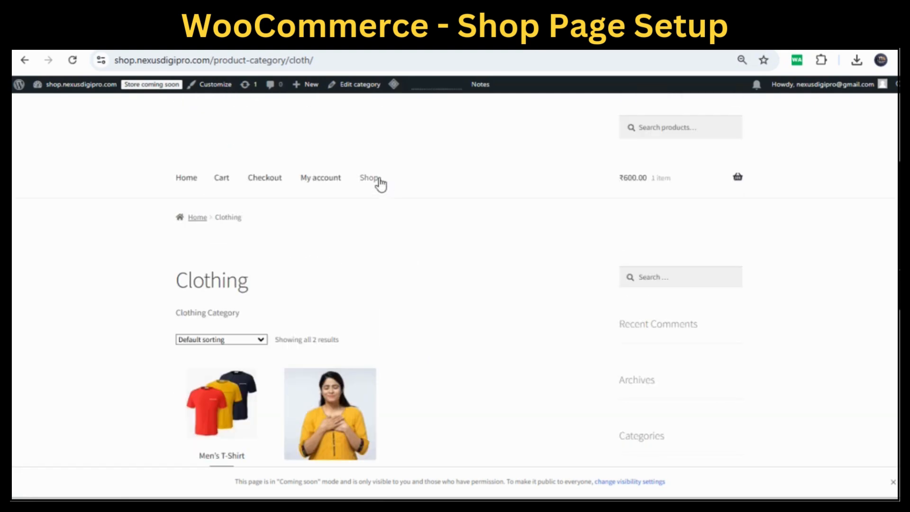
Return to the live Shop page and add the Women's Kurta to the cart from the styled product grid.
left_click(379, 182)
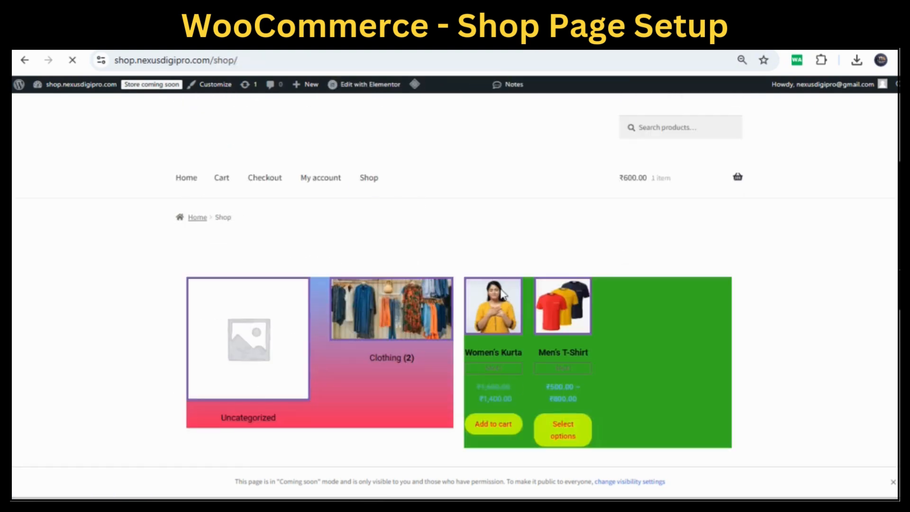
left_click(508, 429)
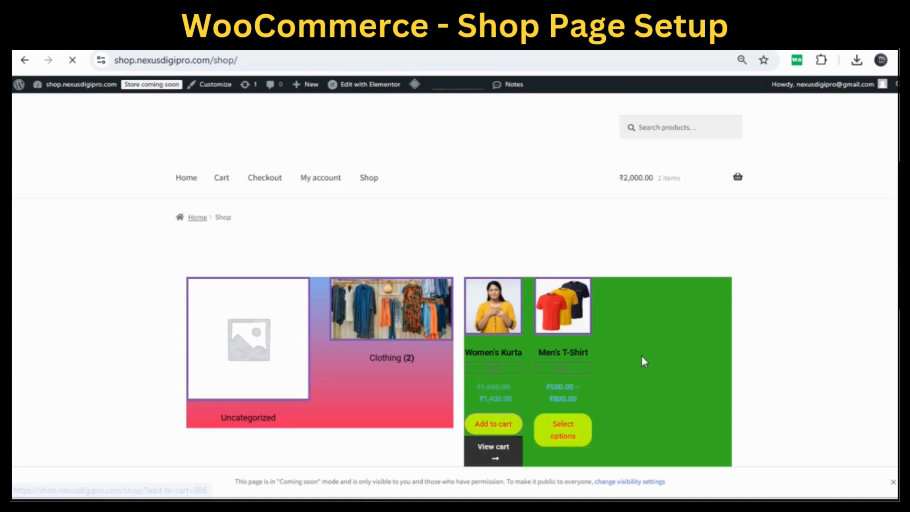
scroll(642, 356, "down", 3)
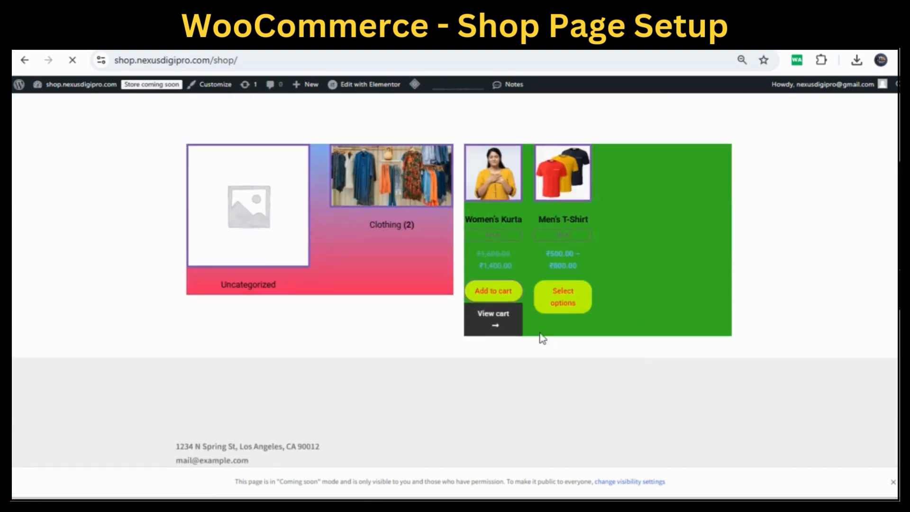
scroll(500, 322, "up", 2)
scroll(499, 327, "up", 1)
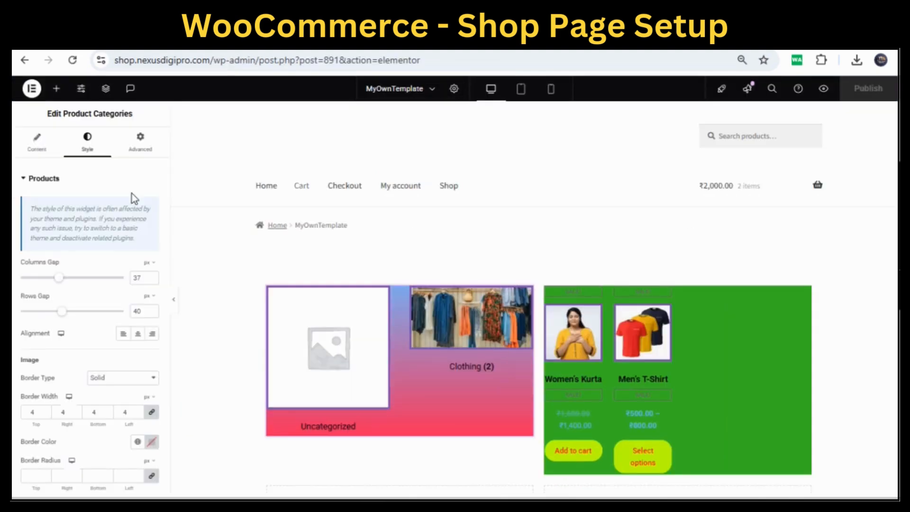
Publish a 31 px columns gap for the Product Categories widget and reload the live Shop page to check it.
left_click_drag(58, 278, 51, 281)
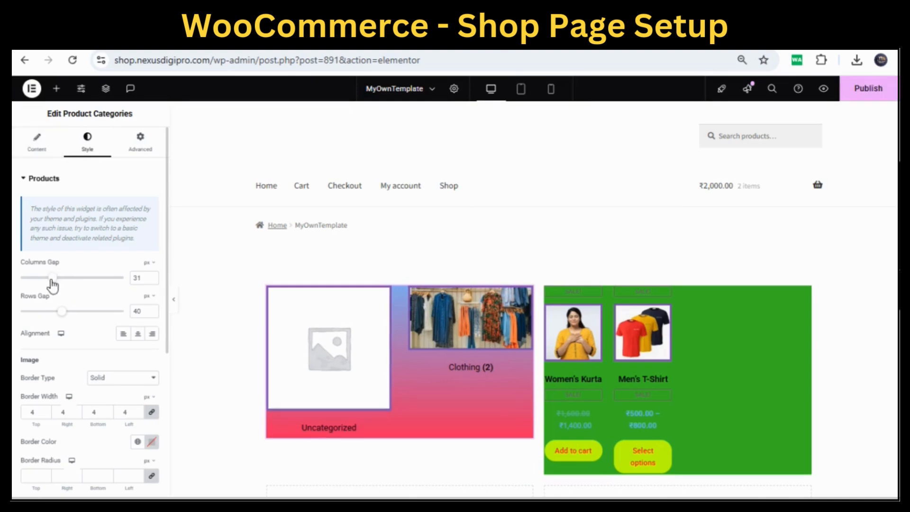
left_click(865, 92)
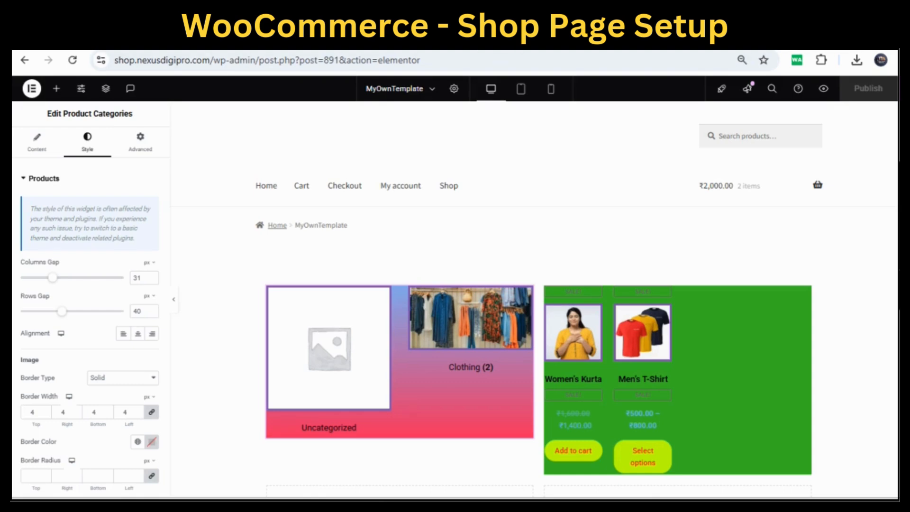
left_click(466, 42)
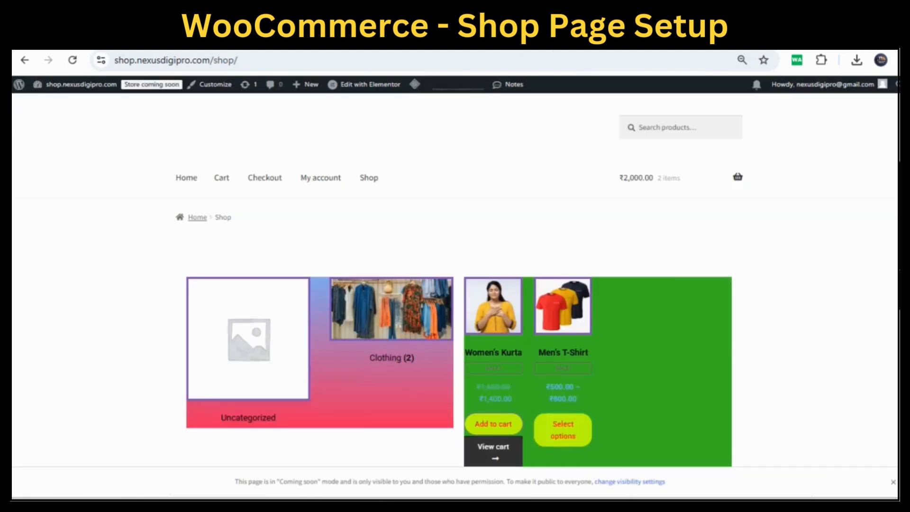
left_click(74, 61)
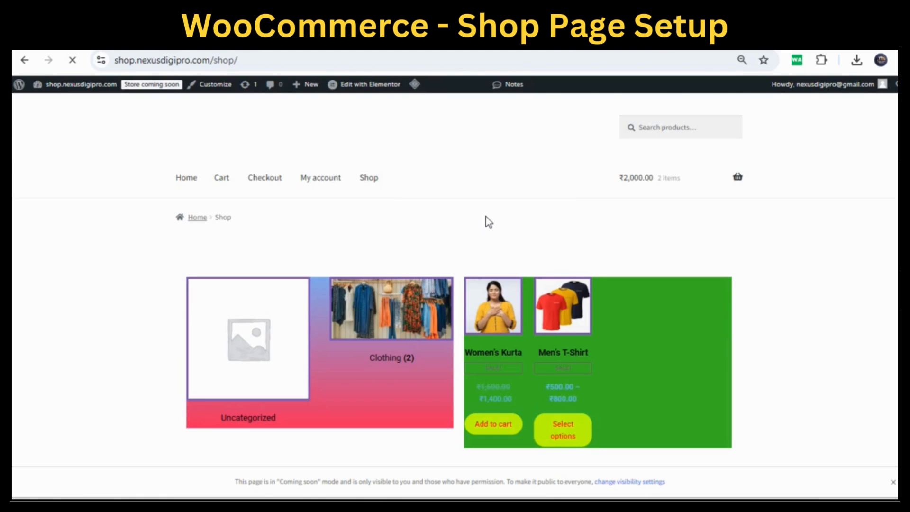